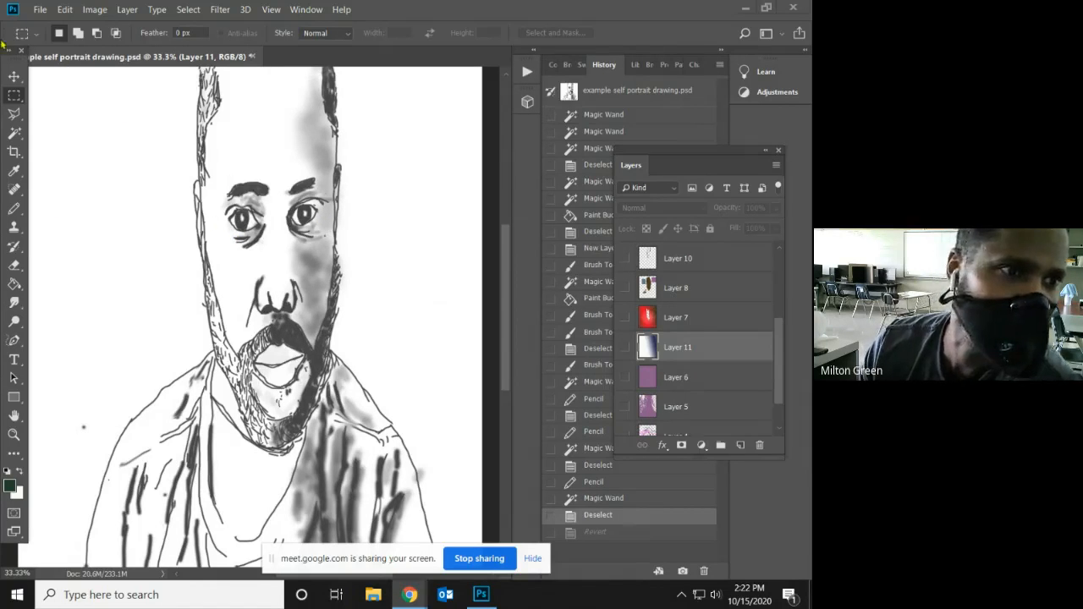
Create a new 8 x 10 inch portrait document at 300 pixels/inch in RGB Color with a white background.
click(37, 16)
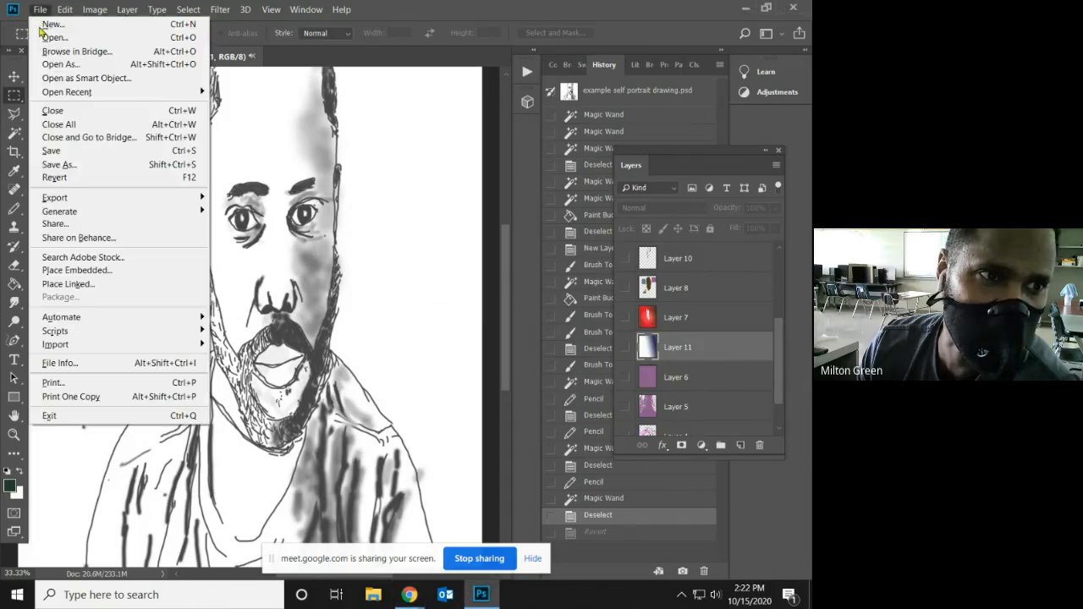
click(48, 27)
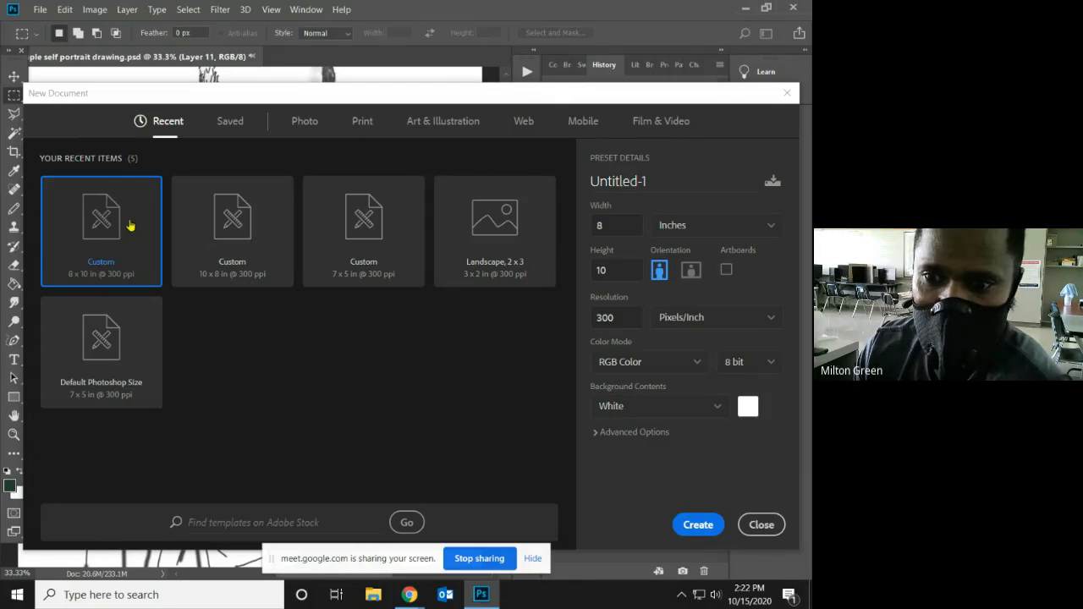
click(690, 529)
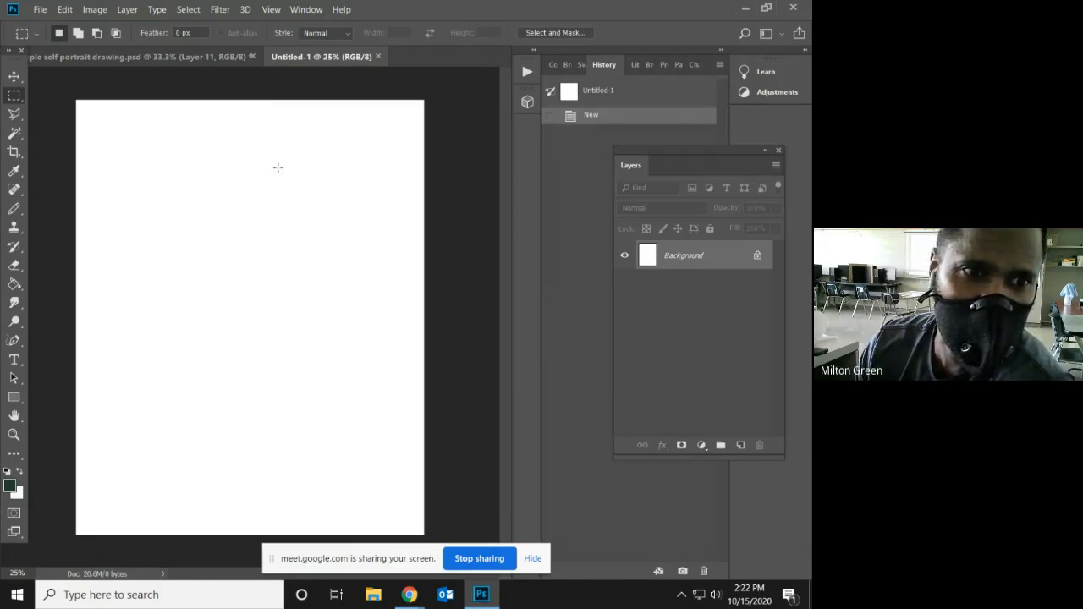
Rotate the blank canvas 90° counter clockwise to make it landscape.
click(52, 10)
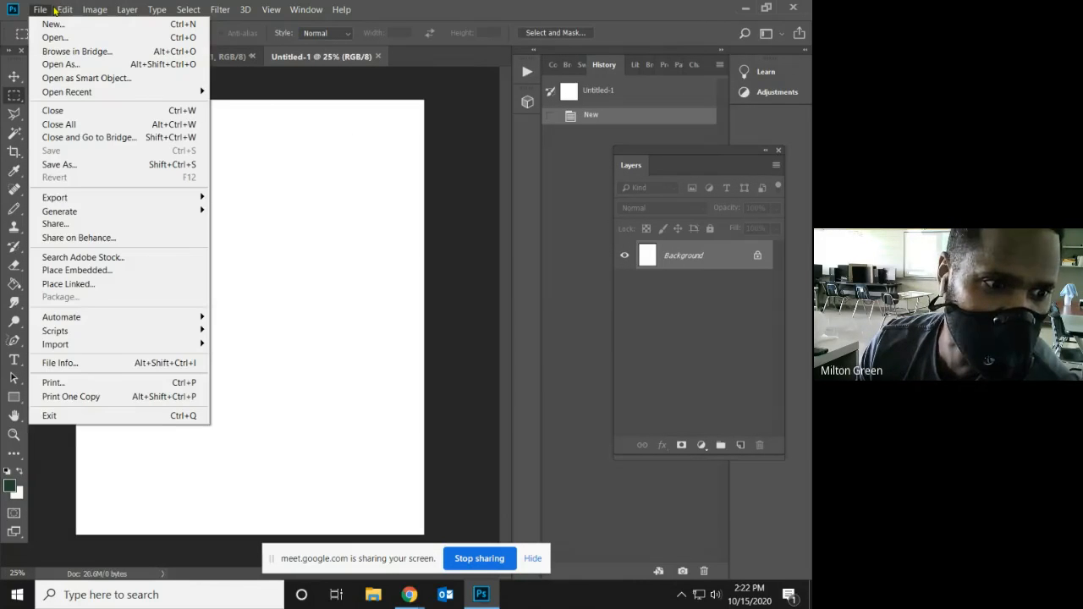
mouse_move(55, 10)
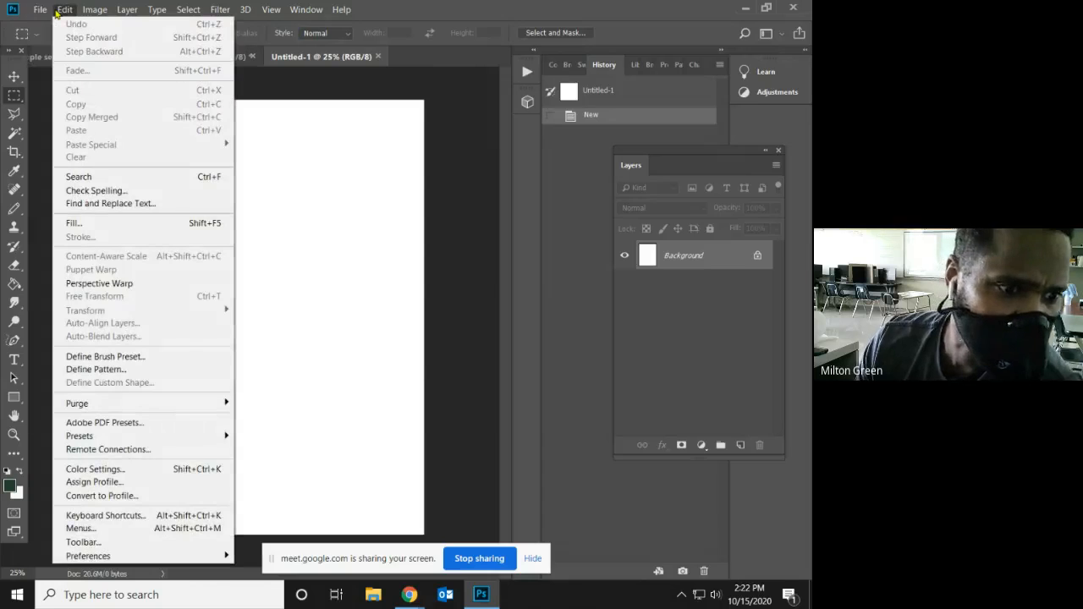
mouse_move(94, 10)
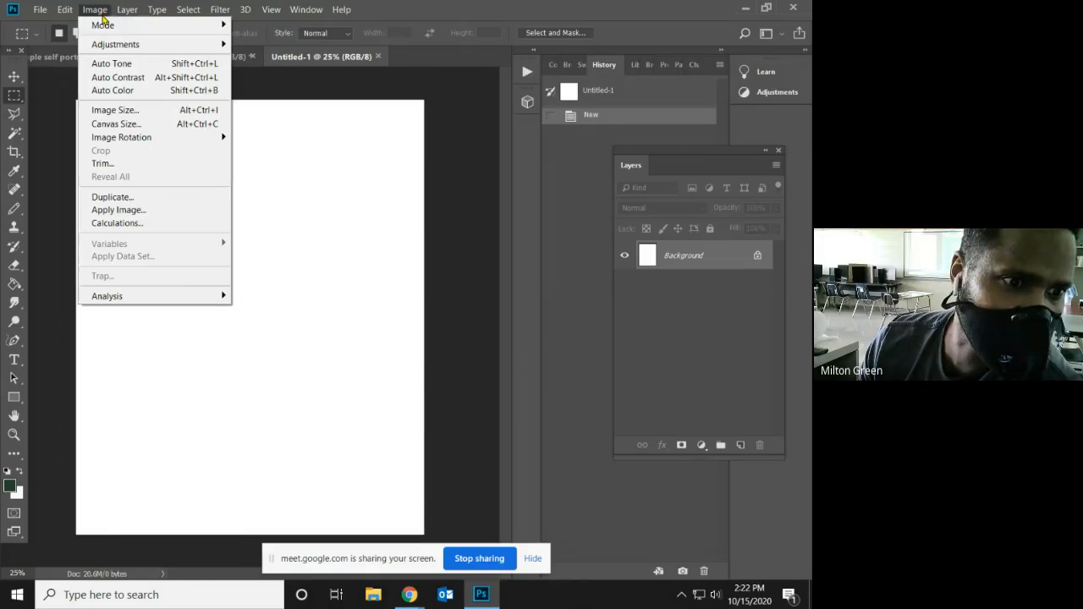
mouse_move(146, 140)
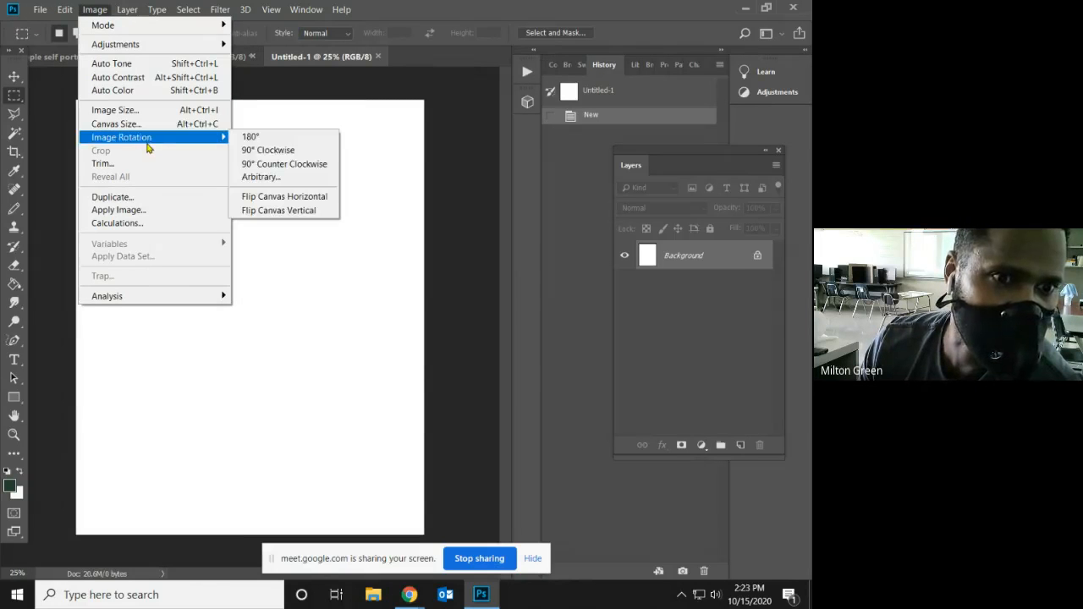
click(254, 164)
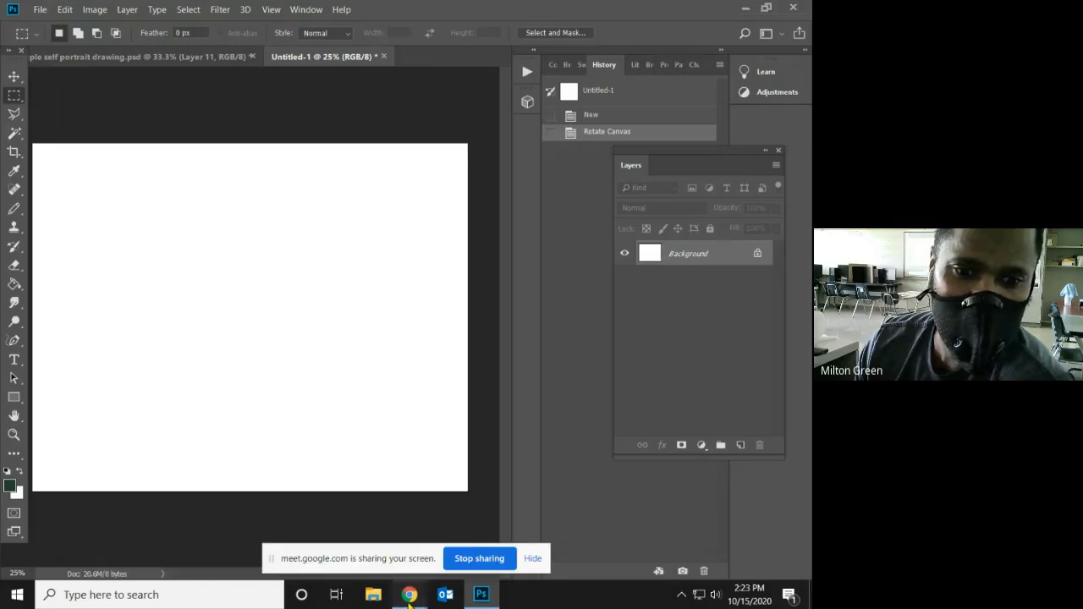
Switch to the Chrome window showing Google Translate and load the Google homepage in the school homepage's tab.
mouse_move(408, 595)
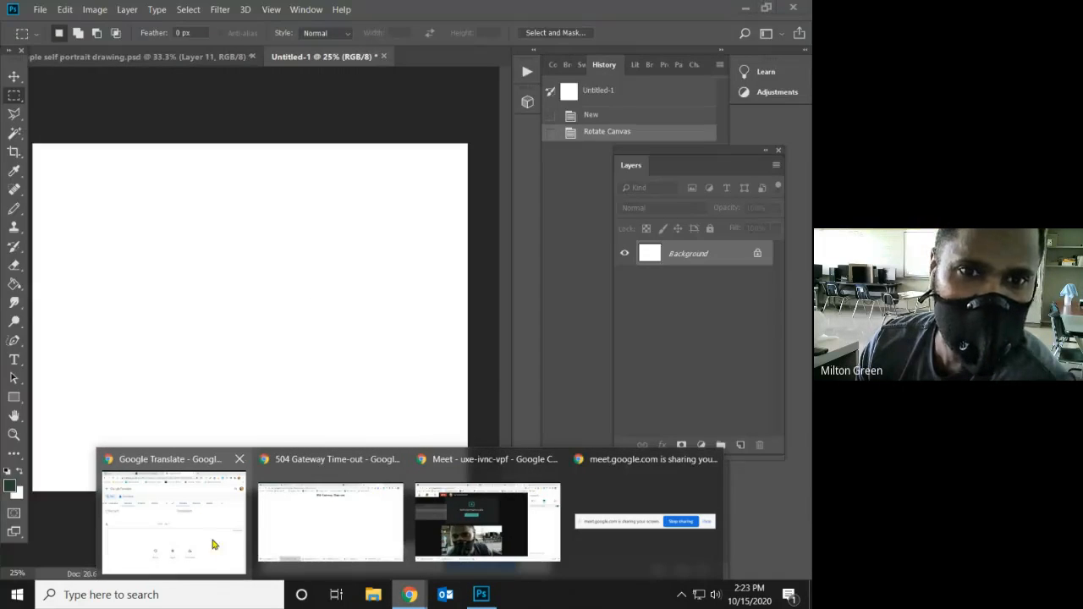
click(223, 553)
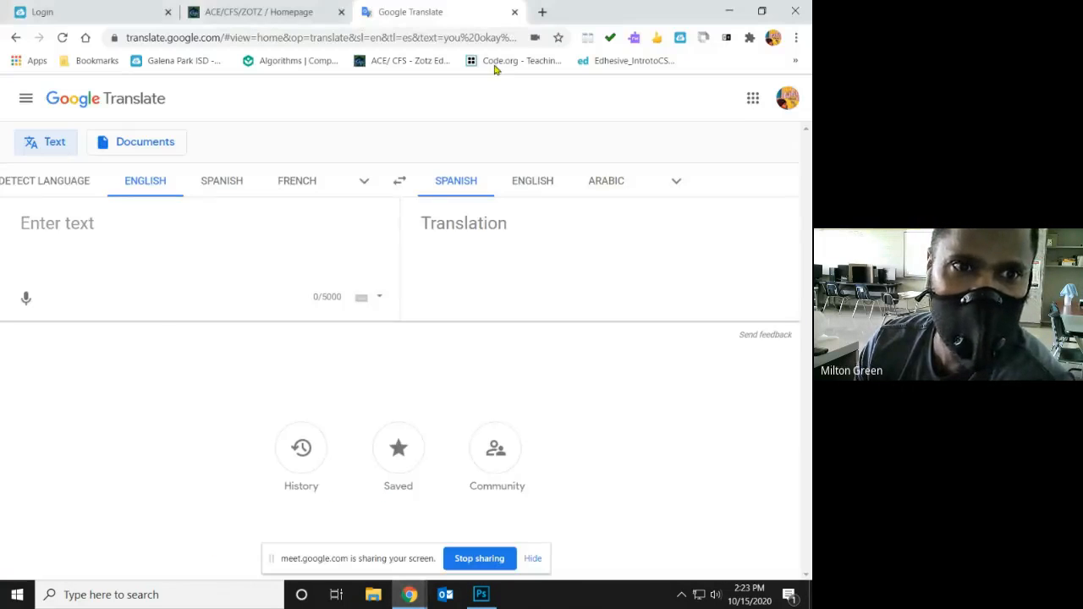
click(277, 18)
click(277, 38)
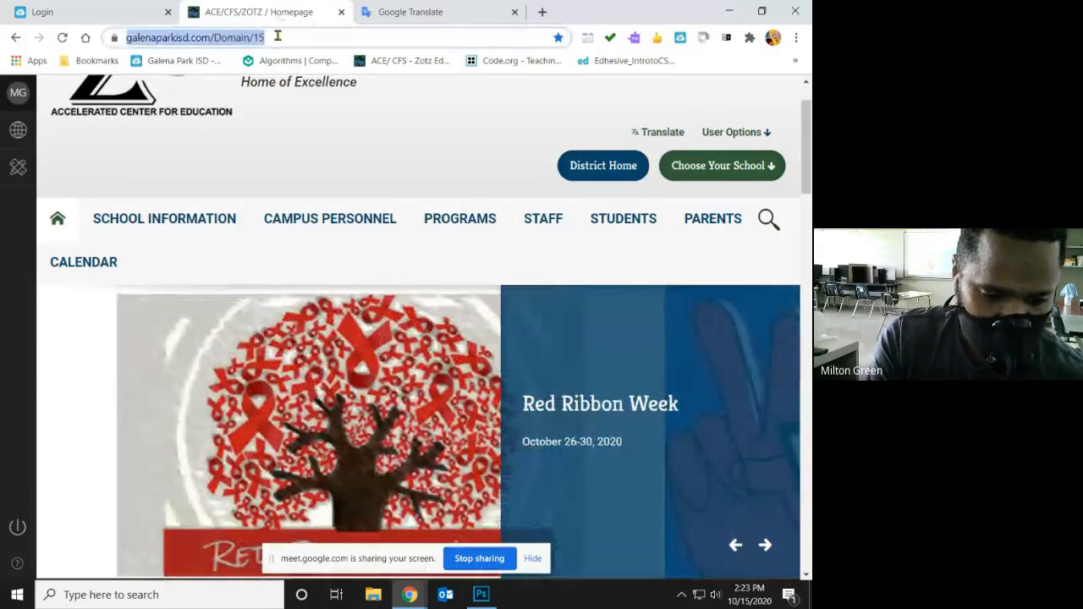
text(google)
key(Return)
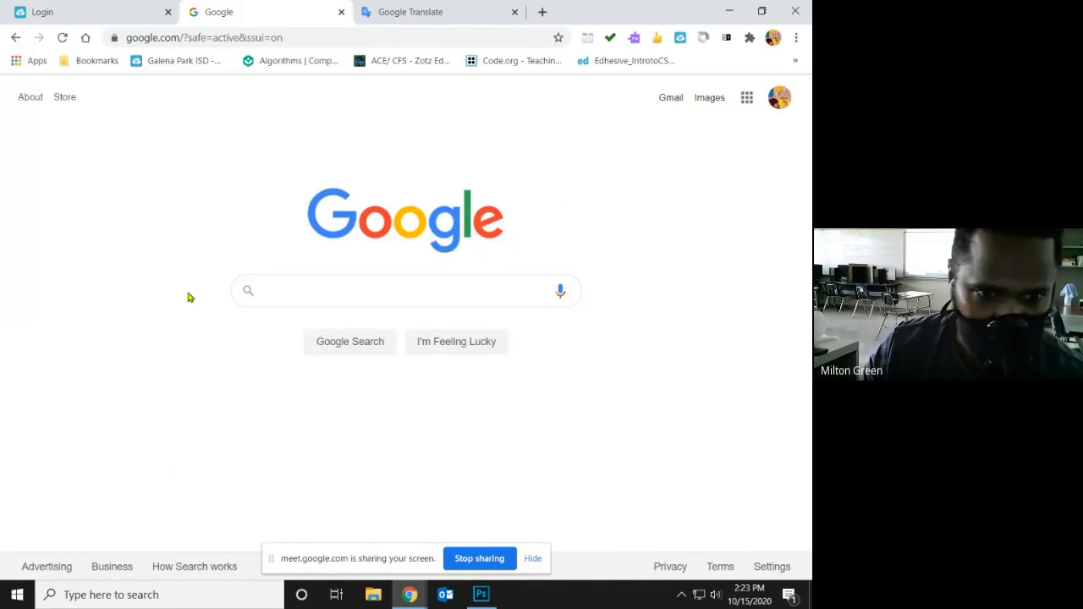
Search Google for "football" and show the image results filtered by "ball".
click(290, 298)
text(football)
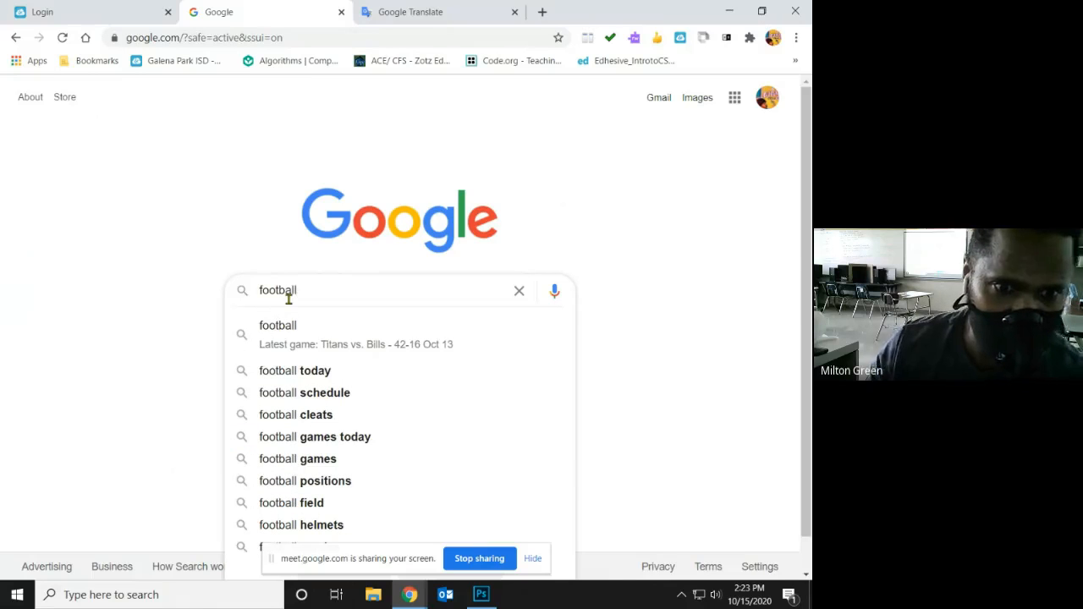
click(290, 333)
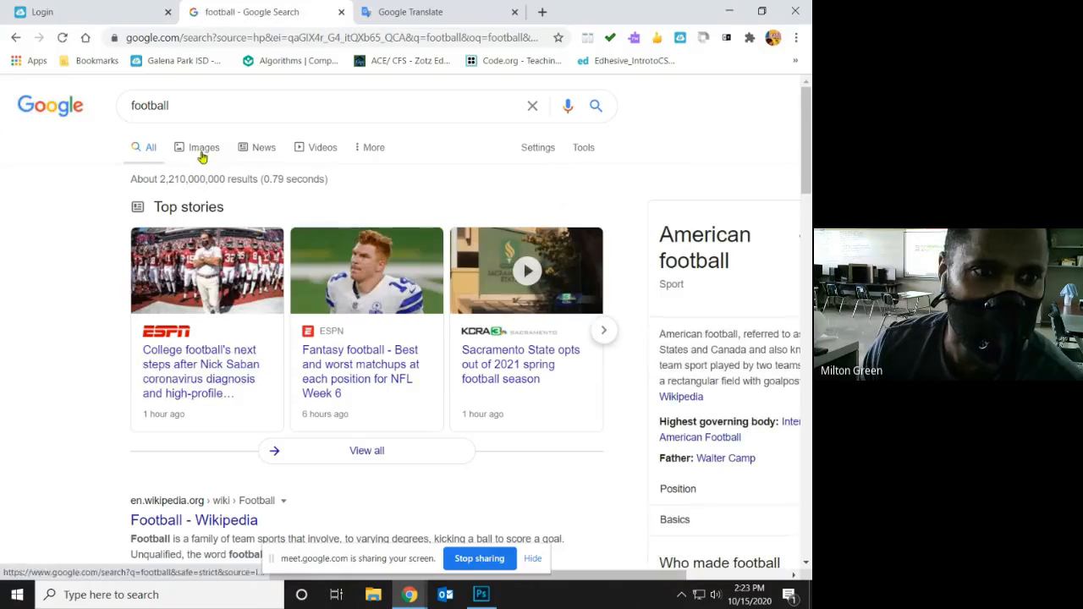
click(204, 149)
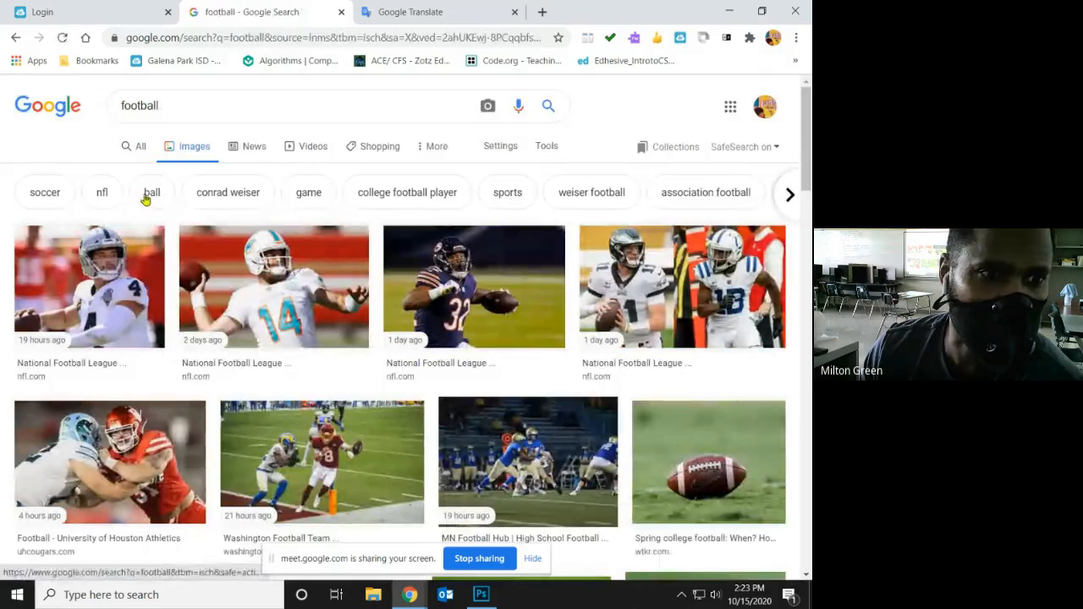
click(149, 197)
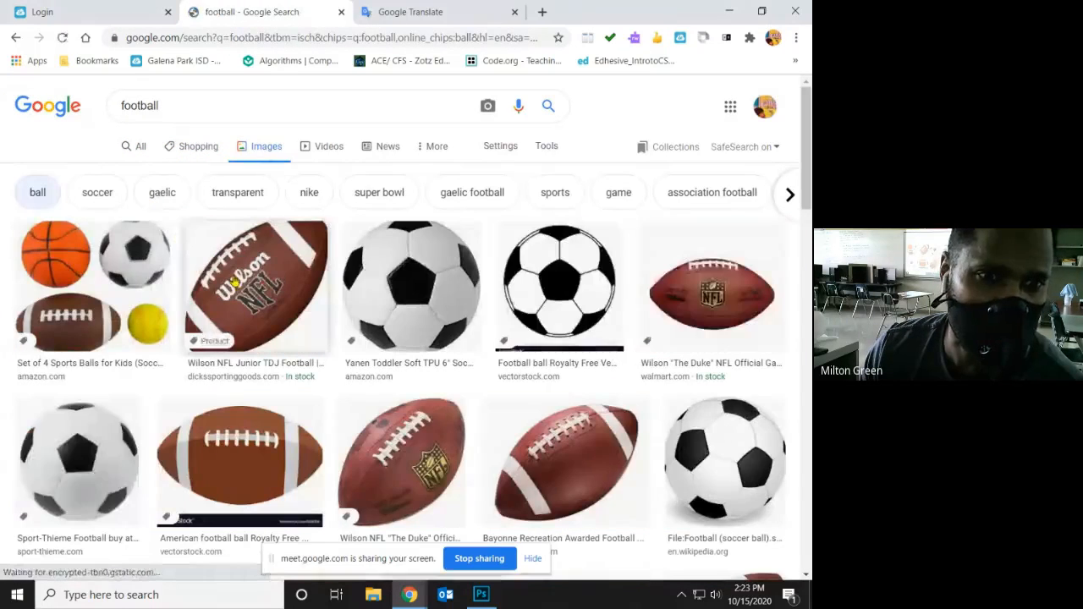
Save the black-and-white Yanen soccer ball picture as JPEG "images" in the art examples folder.
right_click(433, 292)
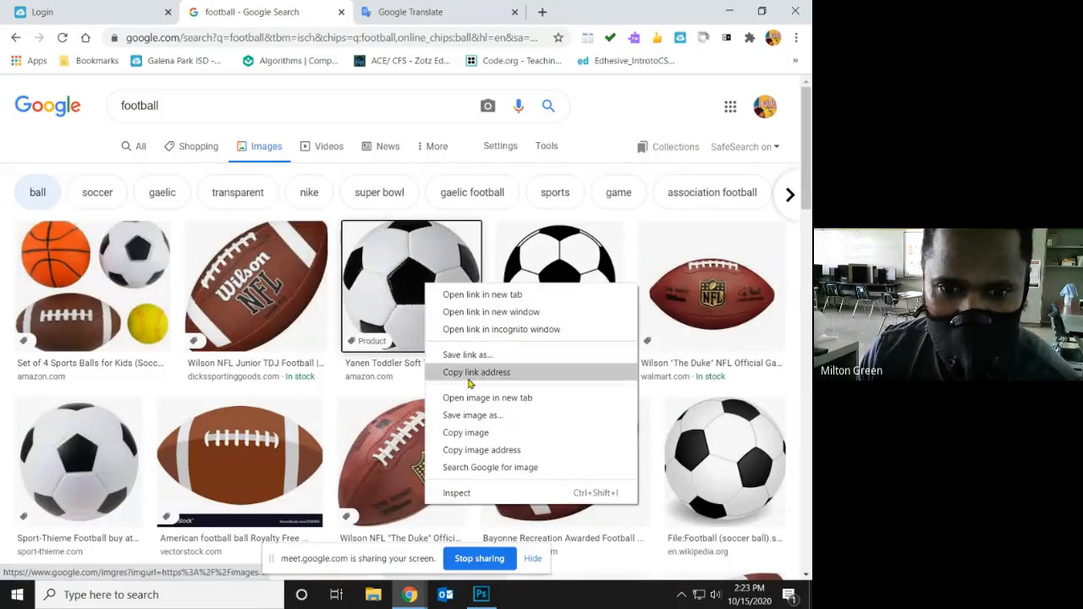
click(471, 416)
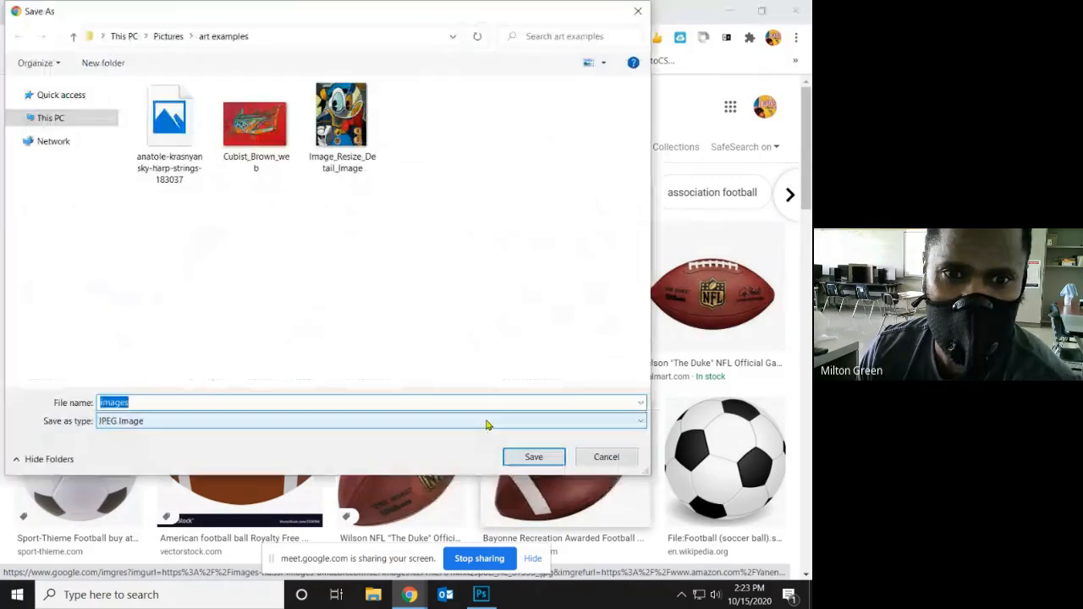
click(551, 456)
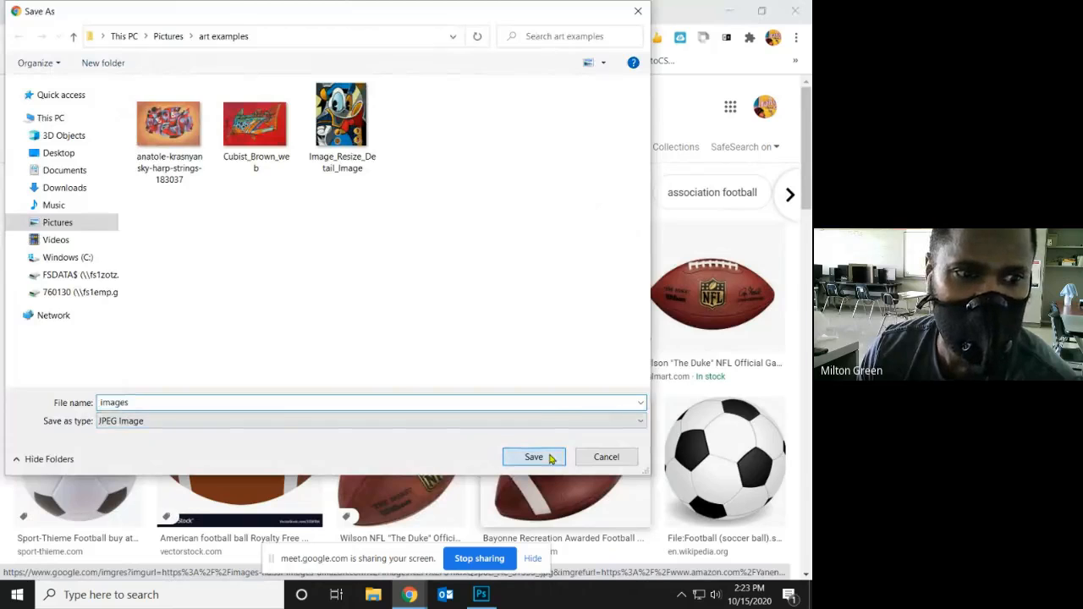
Switch back to Photoshop and open the soccer ball file "images" from Pictures > art examples as a smart object.
click(481, 594)
click(40, 10)
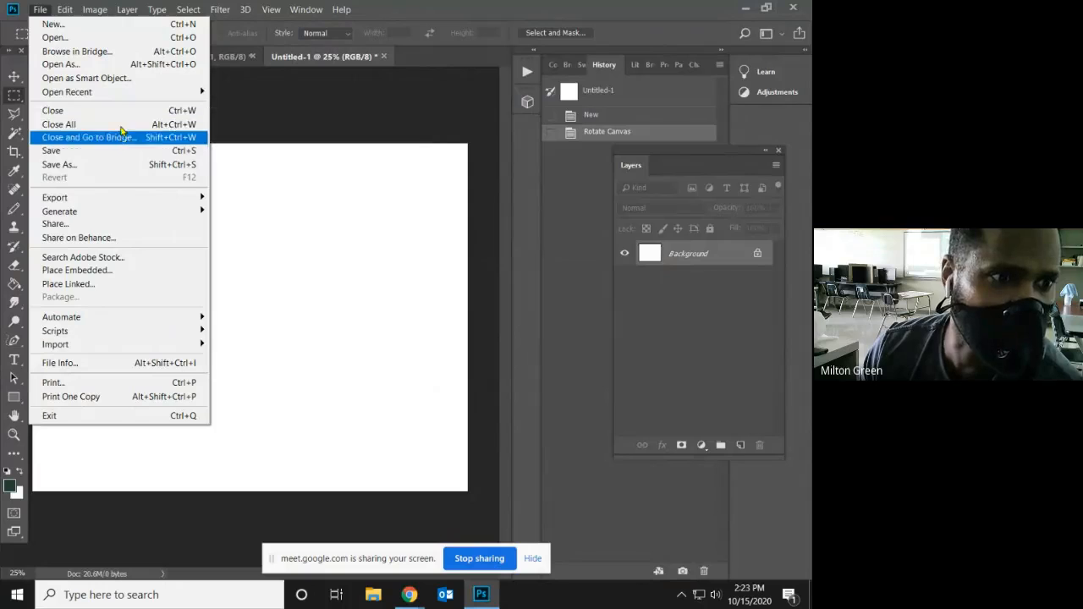
click(117, 78)
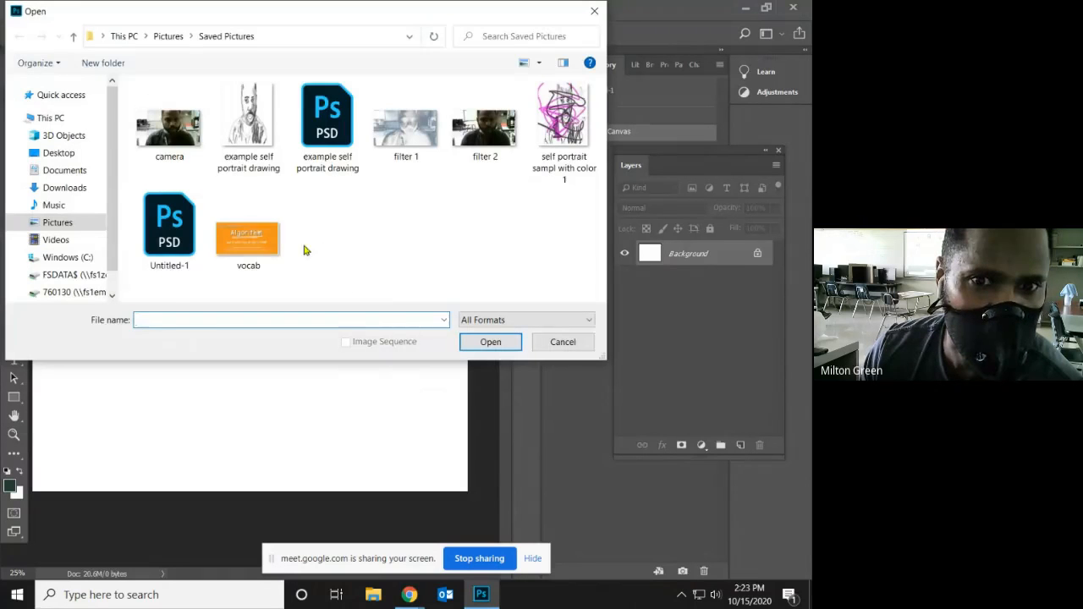
click(78, 223)
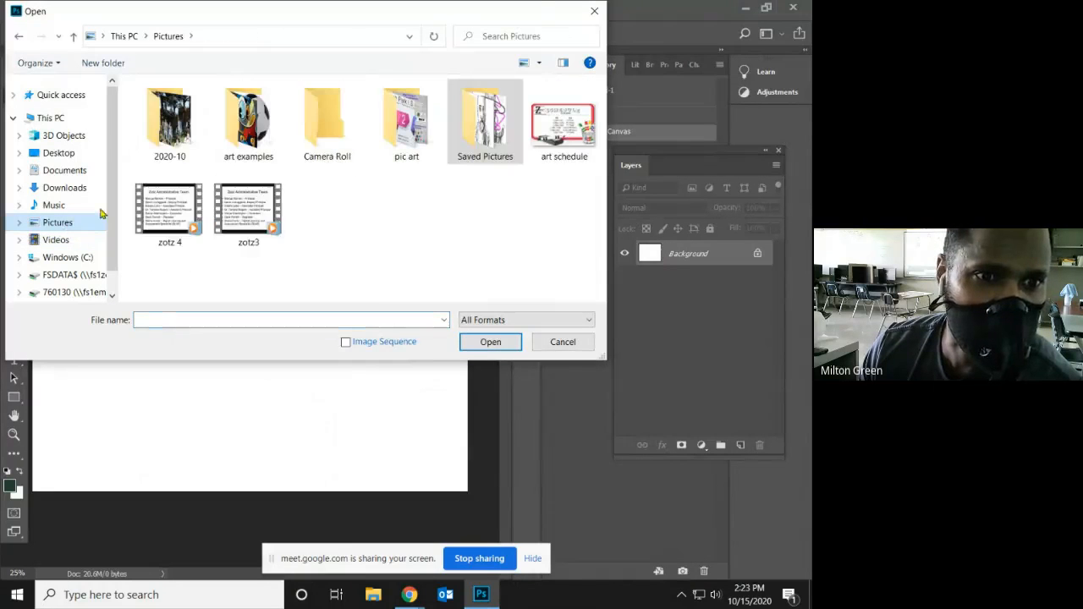
double_click(248, 123)
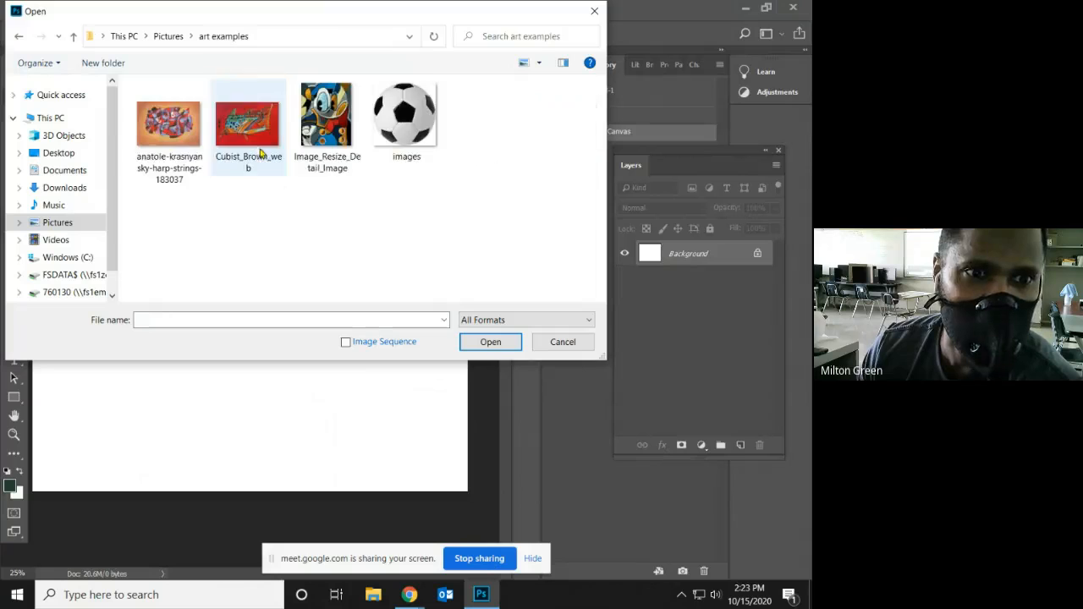
double_click(406, 122)
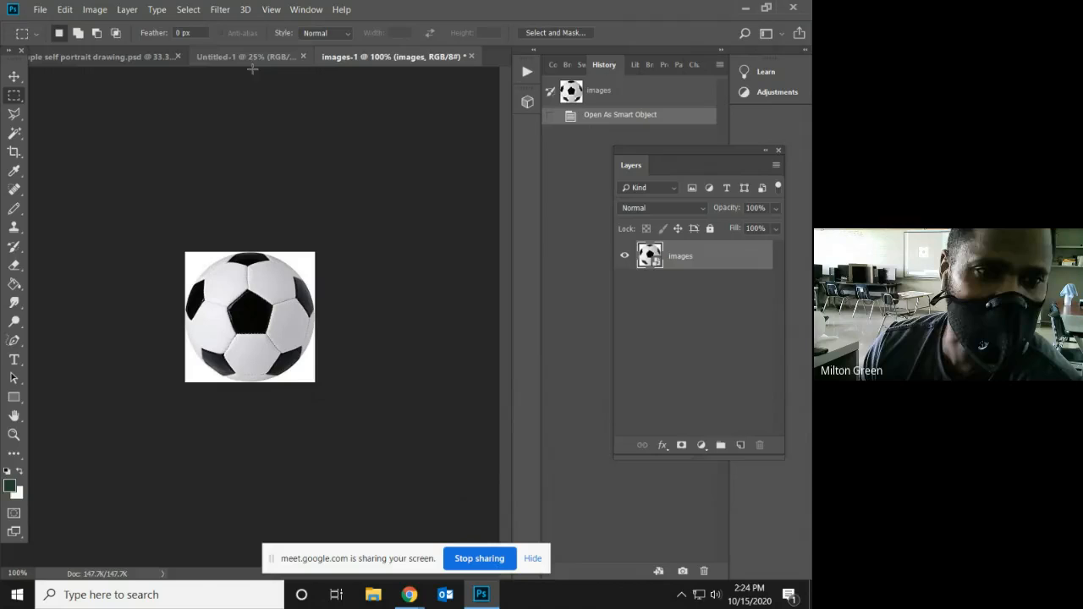
Float the ball document, copy its layer into Untitled-1, and place it near the canvas centre at about 114% width and 132% height.
drag(369, 66, 437, 93)
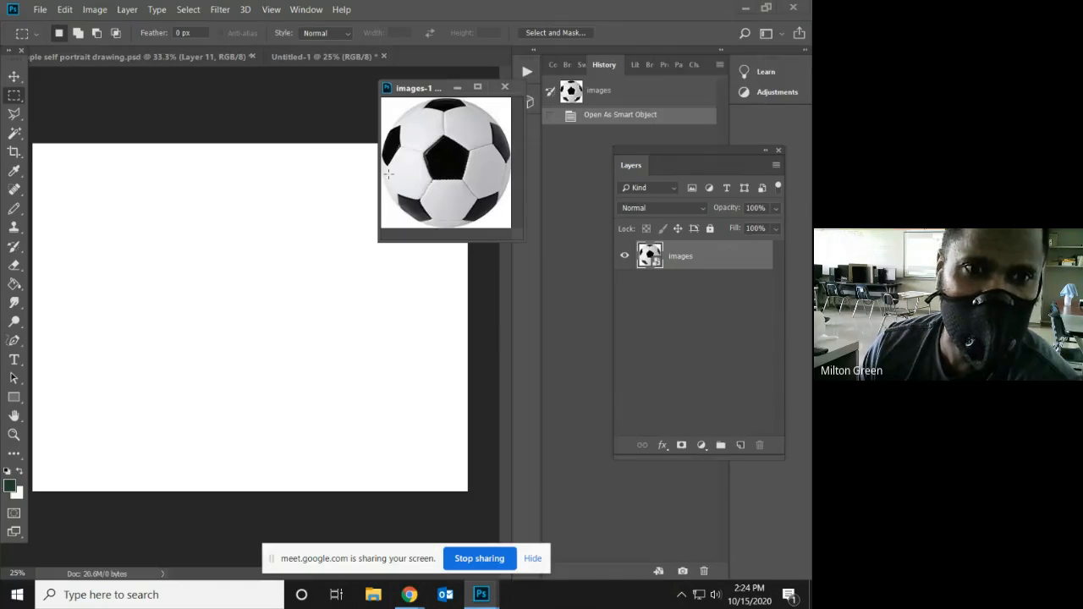
click(14, 76)
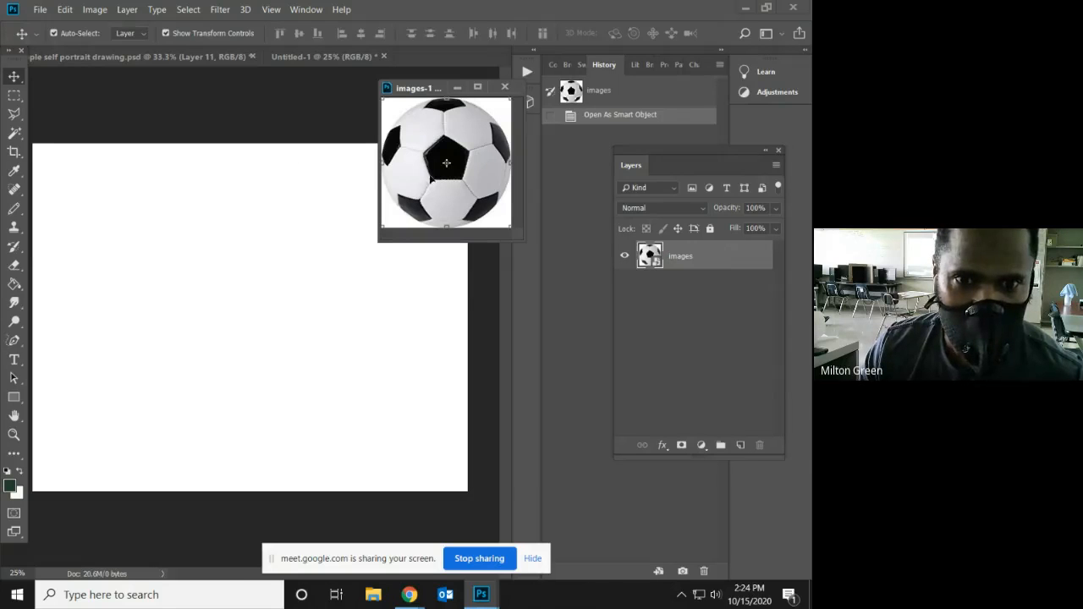
drag(431, 180, 388, 481)
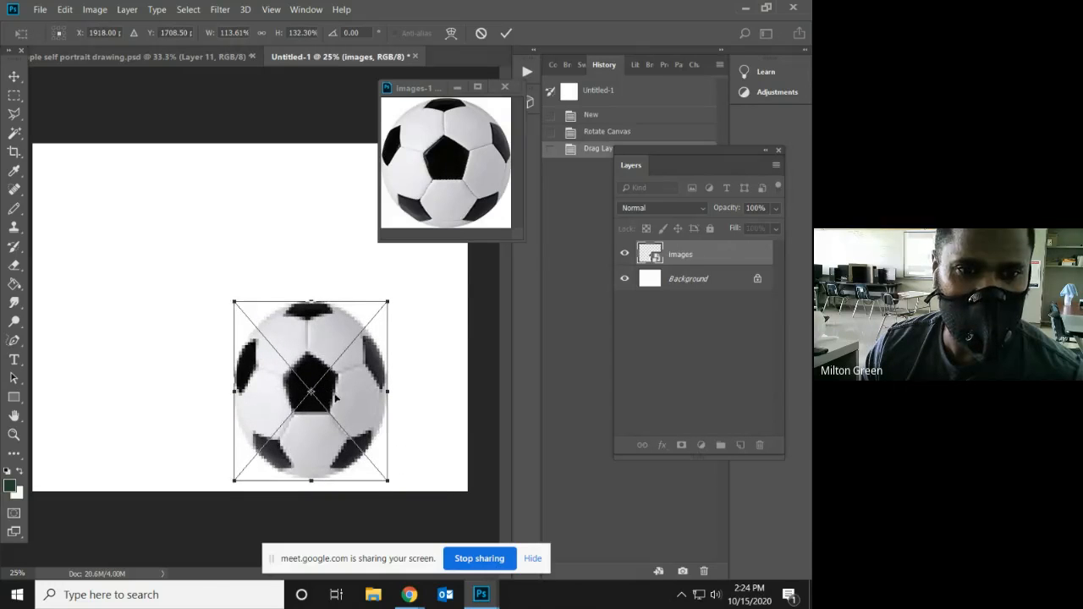
drag(336, 398, 280, 312)
click(14, 76)
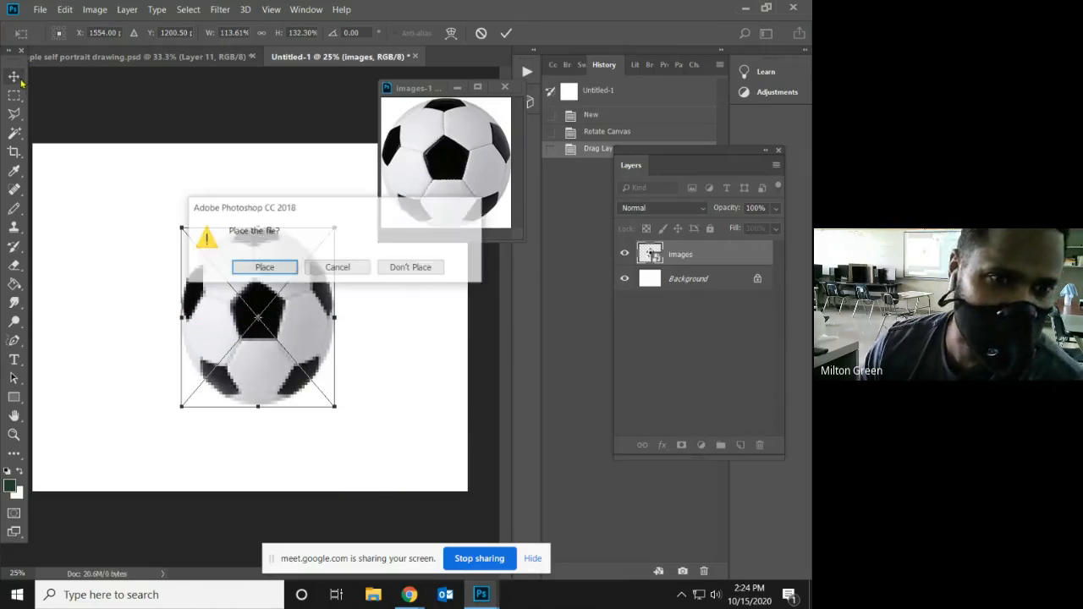
click(276, 273)
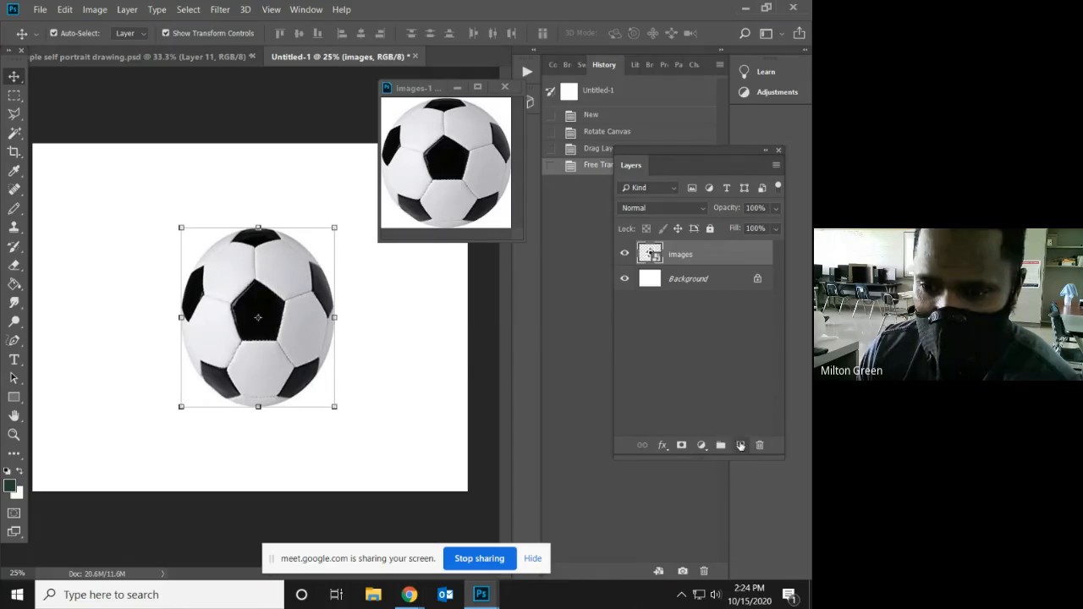
Close the floating images-1 document without saving its changes.
click(504, 98)
click(504, 87)
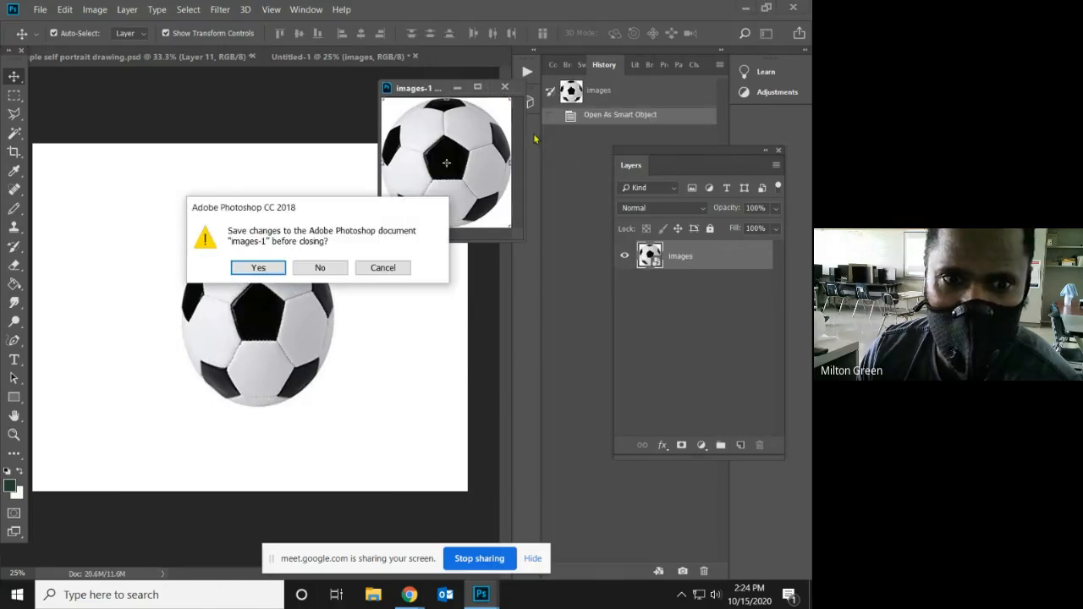
click(337, 269)
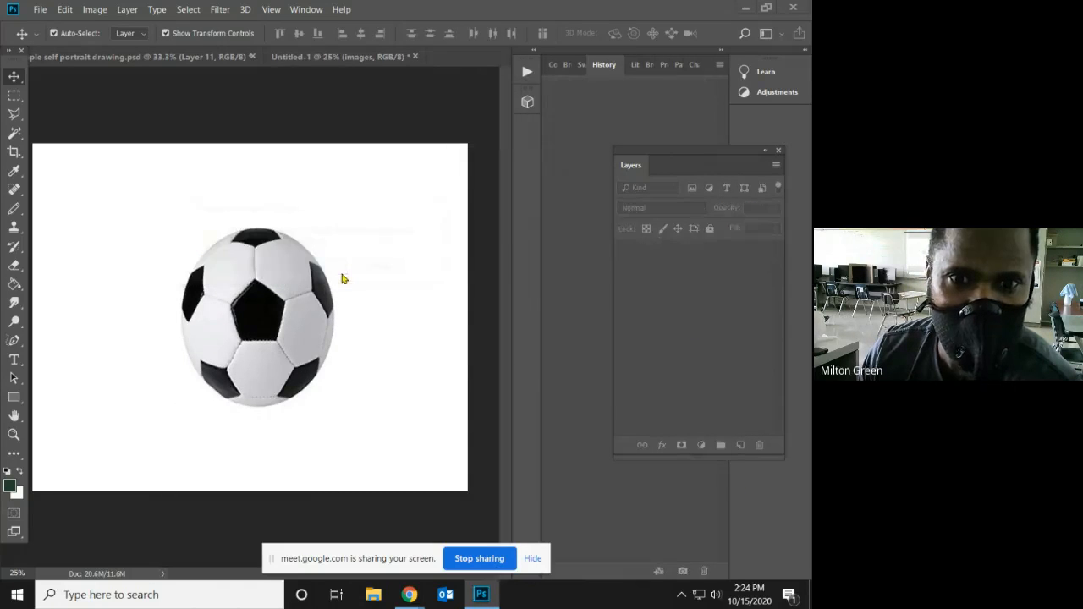
Add a new layer above the images layer and choose the Pencil tool with a 6 px tip at 100% hardness.
click(741, 446)
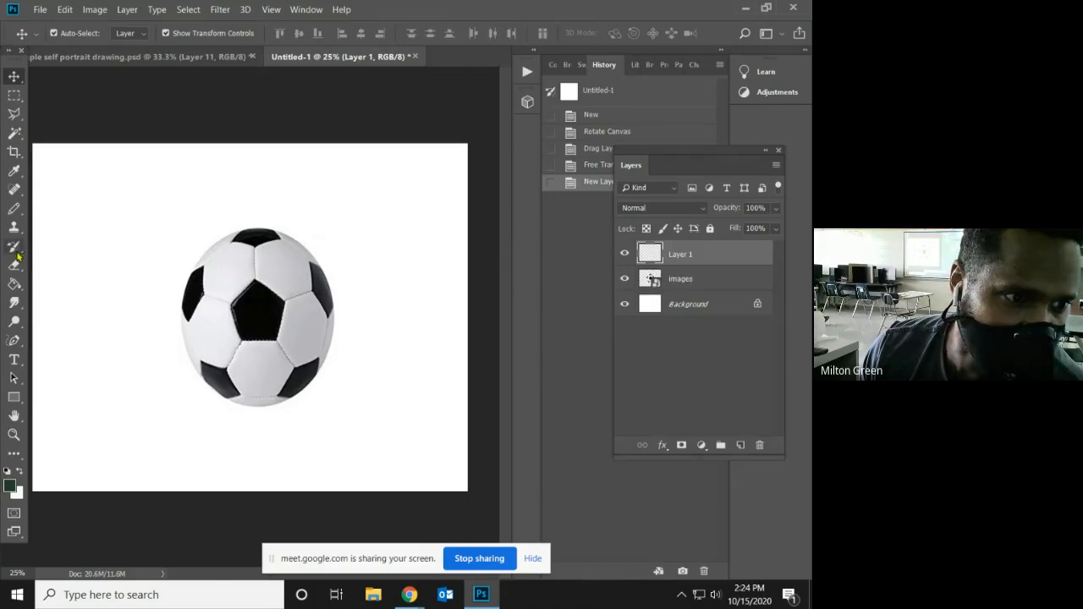
click(13, 208)
click(56, 223)
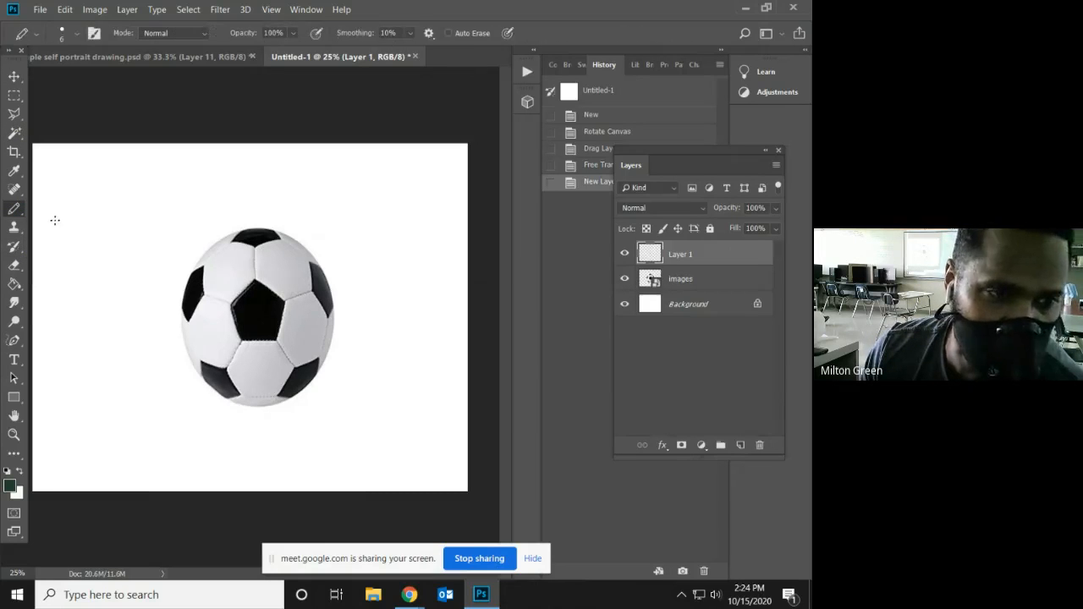
click(77, 36)
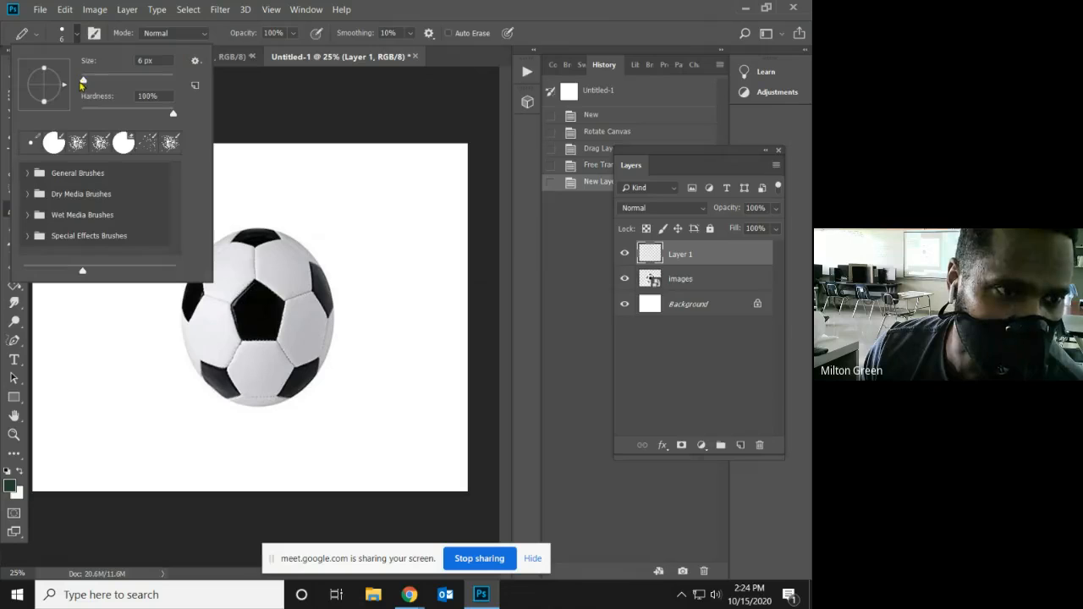
drag(80, 83, 86, 82)
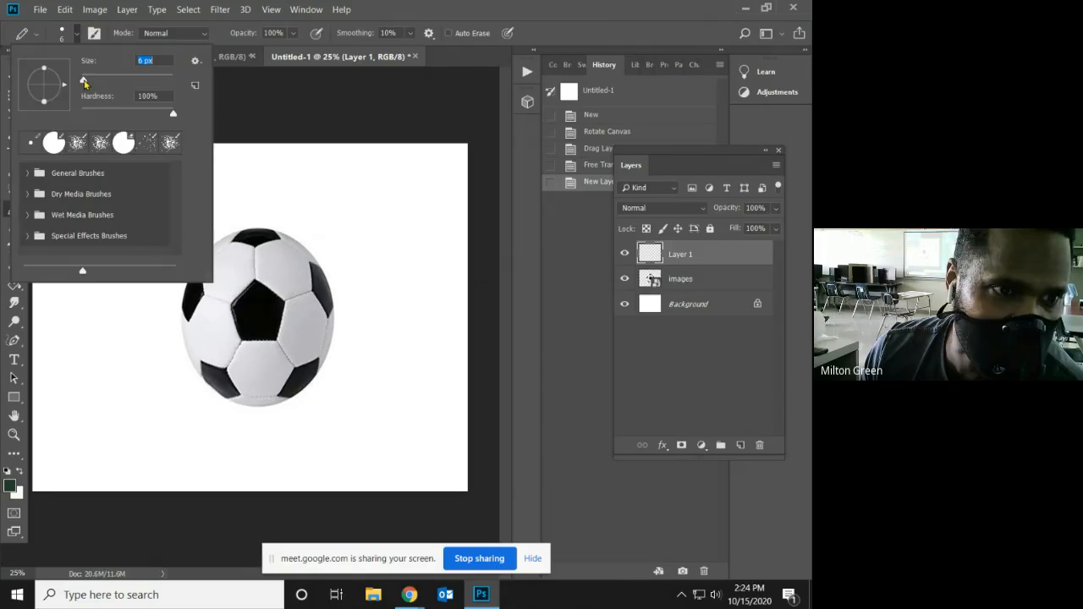
Trace the soccer ball's outline freehand from its top edge along the right side to the lower right.
click(254, 231)
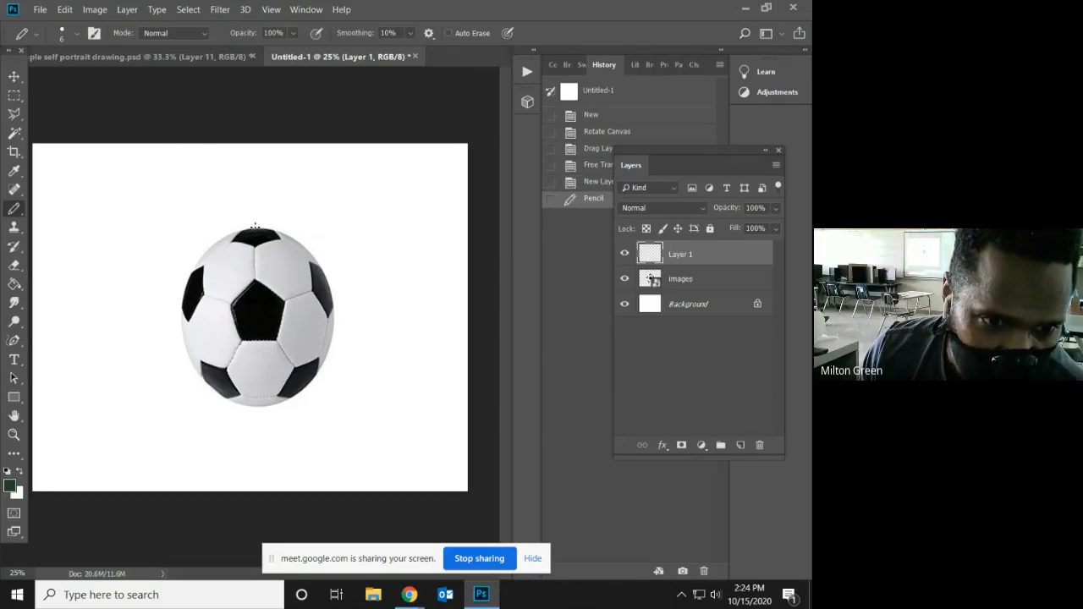
click(264, 232)
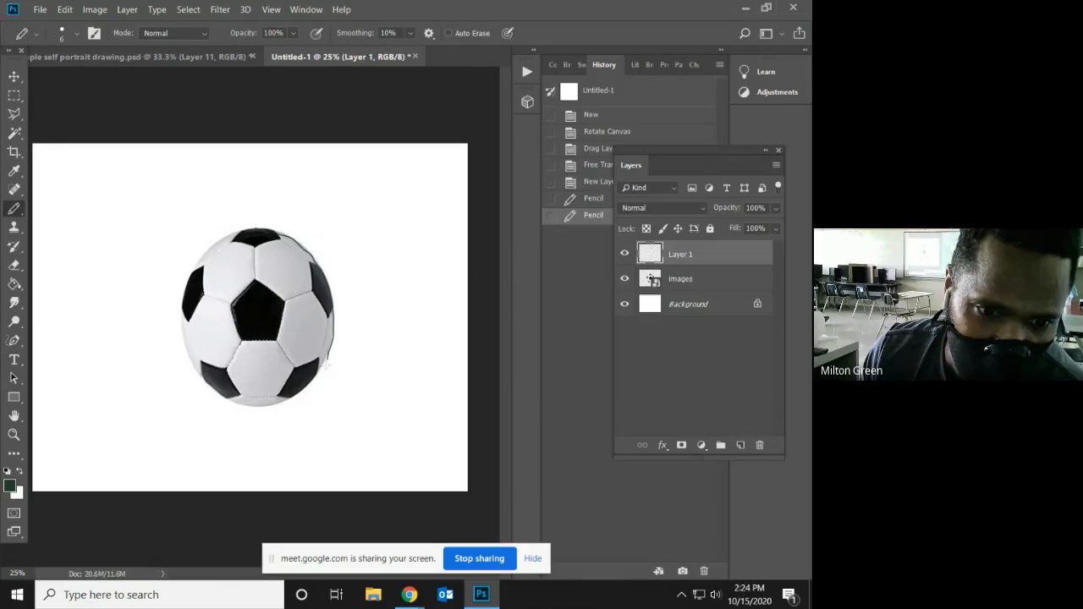
drag(323, 374, 303, 394)
Continue the pencil outline around the ball's upper left, left side, bottom and lower right until it closes.
click(14, 435)
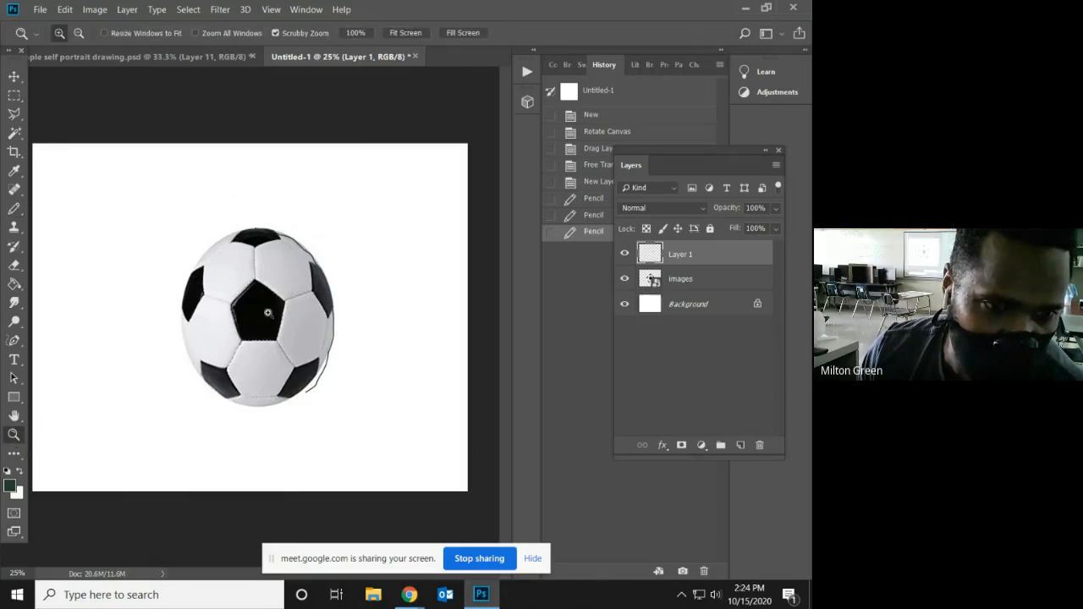
click(267, 294)
click(267, 295)
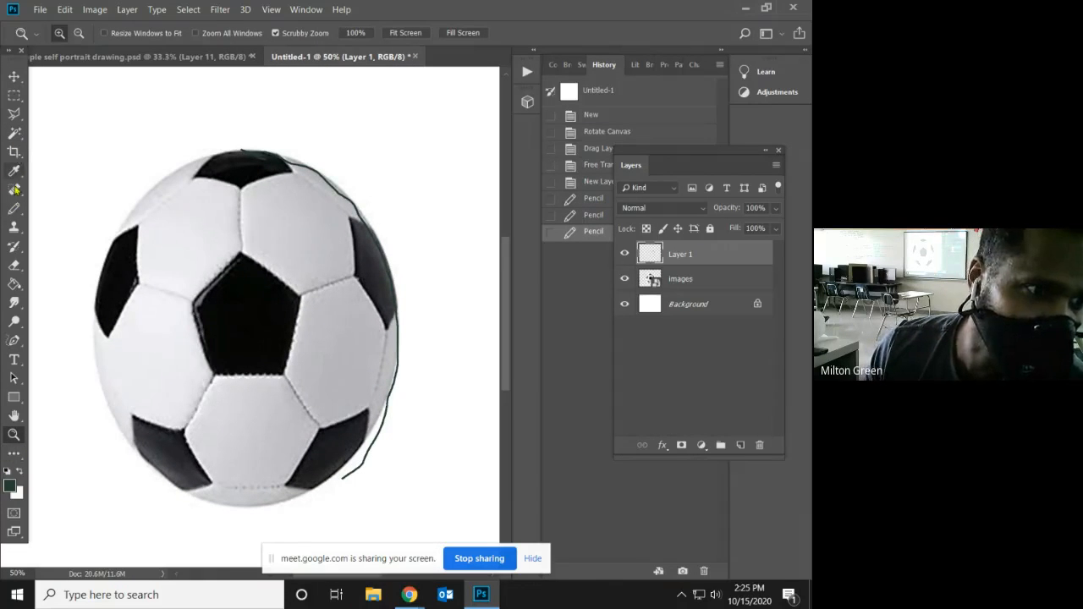
click(14, 134)
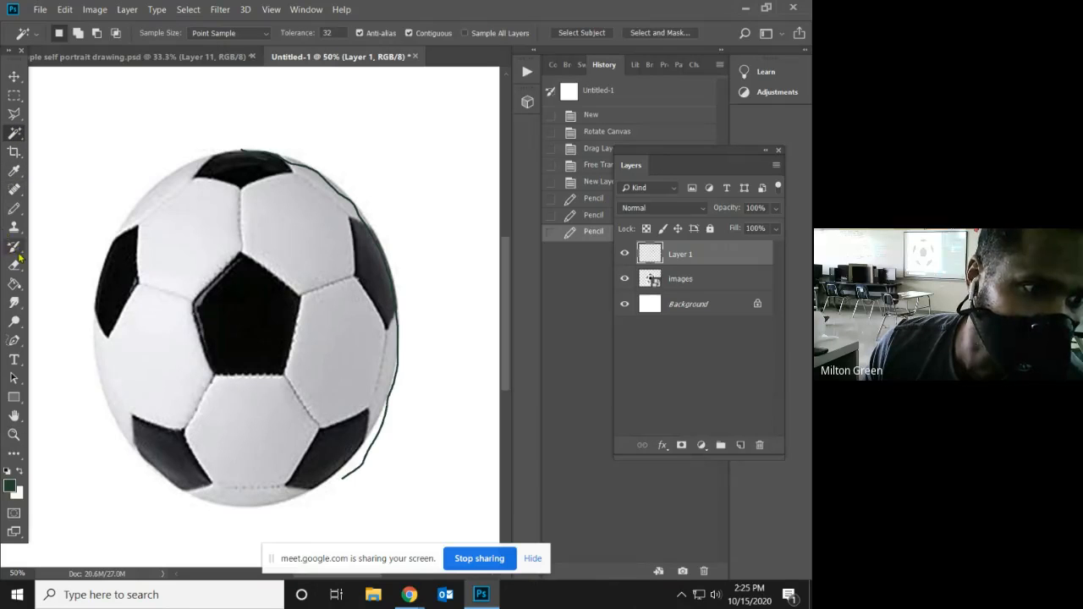
click(14, 208)
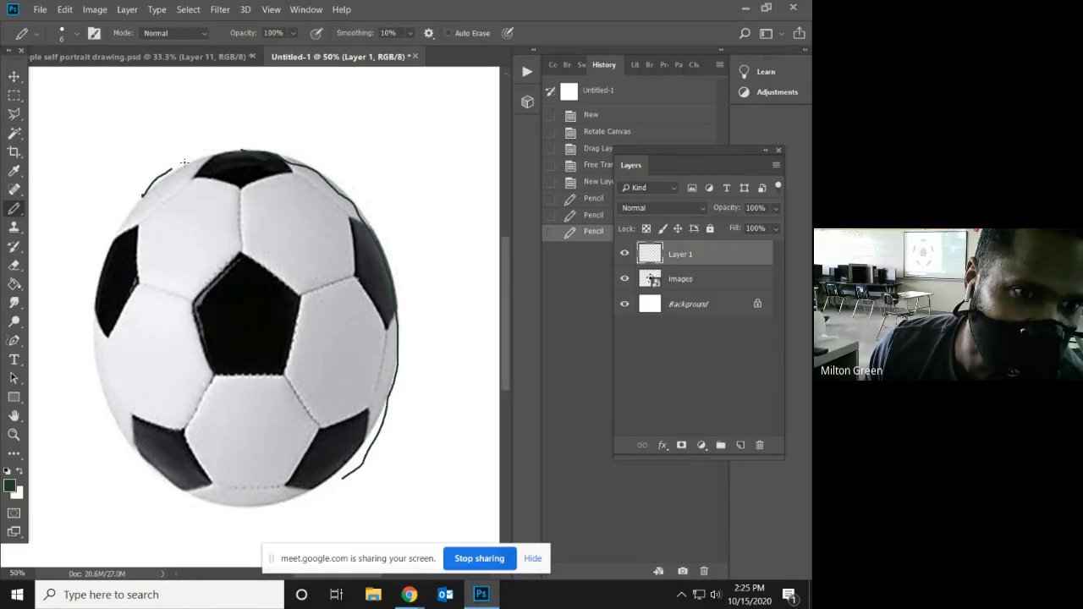
mouse_move(184, 162)
mouse_down()
mouse_move(215, 152)
mouse_move(274, 161)
mouse_up()
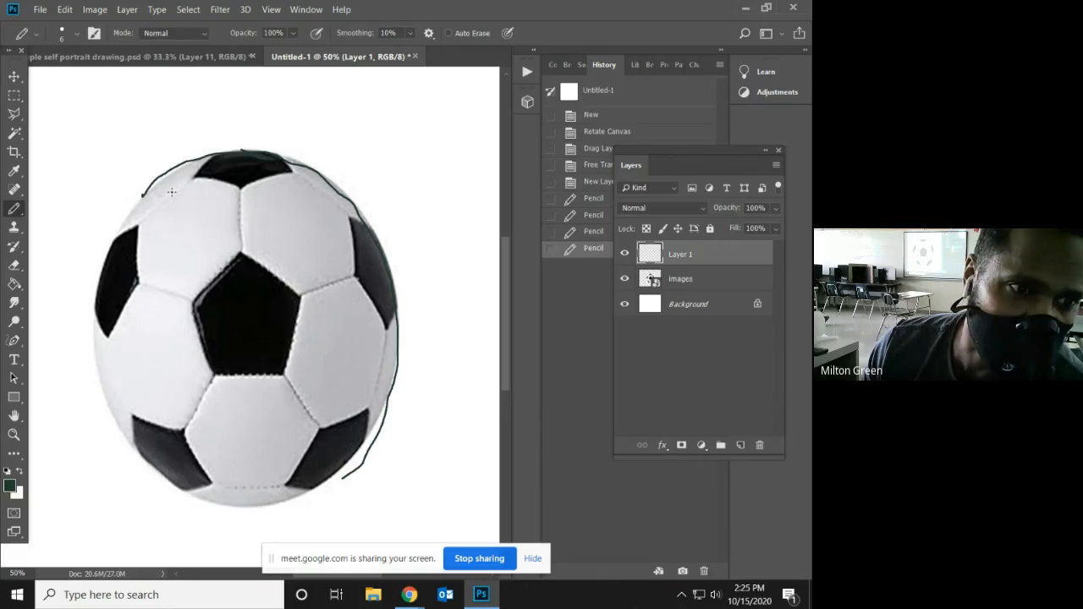
mouse_move(144, 196)
mouse_down()
mouse_move(105, 254)
mouse_move(91, 327)
mouse_move(127, 430)
mouse_up()
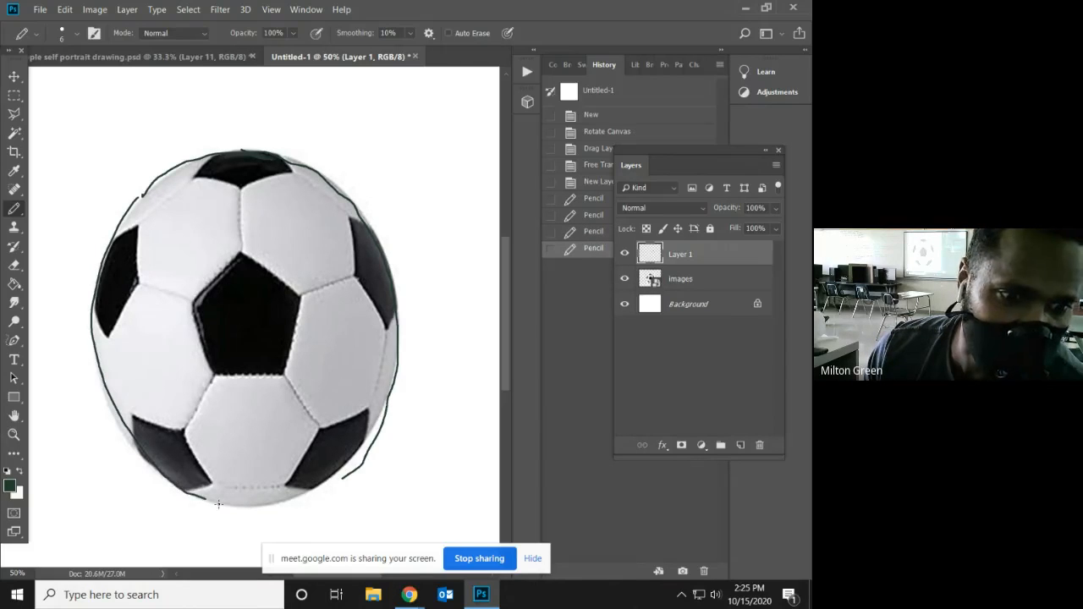
drag(263, 503, 322, 487)
drag(366, 435, 394, 369)
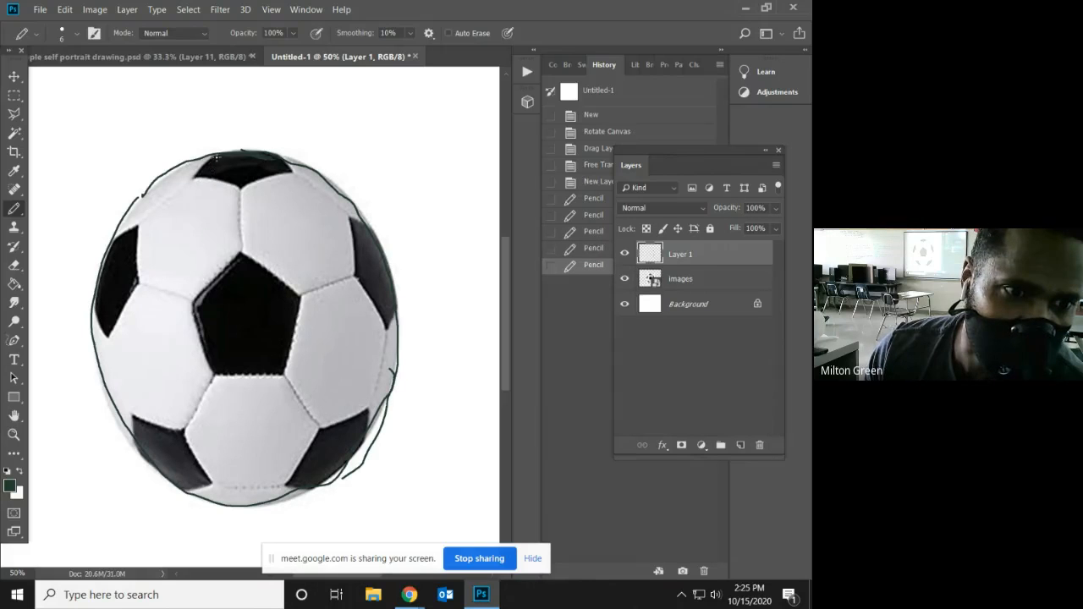
Trace the top black patch, the vertical seam below it and the central black pentagon.
mouse_move(196, 166)
mouse_down()
mouse_move(201, 182)
mouse_move(253, 189)
mouse_move(294, 165)
mouse_up()
mouse_move(241, 193)
mouse_down()
mouse_move(235, 228)
mouse_move(247, 278)
mouse_up()
mouse_move(193, 326)
mouse_down()
mouse_move(219, 383)
mouse_move(288, 376)
mouse_move(298, 292)
mouse_up()
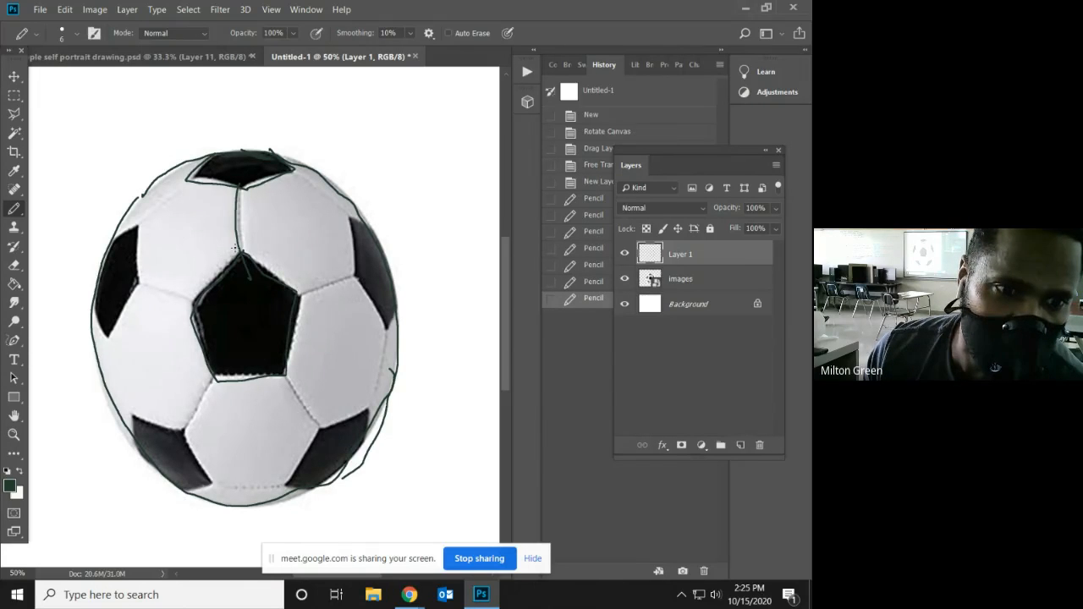
drag(236, 247, 241, 252)
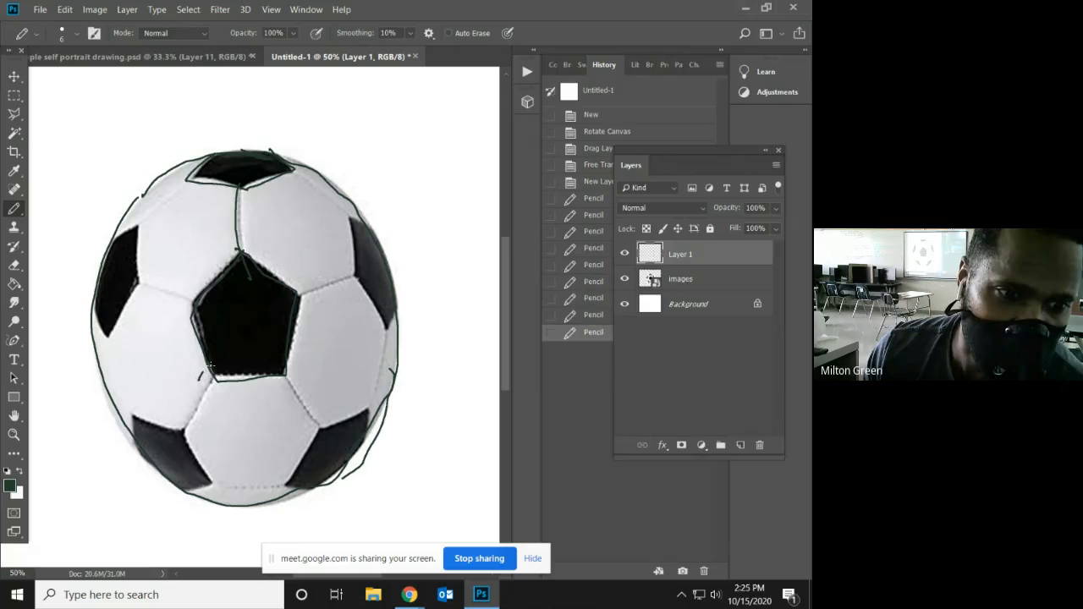
Trace the seams at the pentagon's lower left, left and right and the right black patch, and touch up the upper-left outline.
mouse_move(212, 373)
mouse_down()
mouse_move(200, 424)
mouse_move(182, 440)
mouse_up()
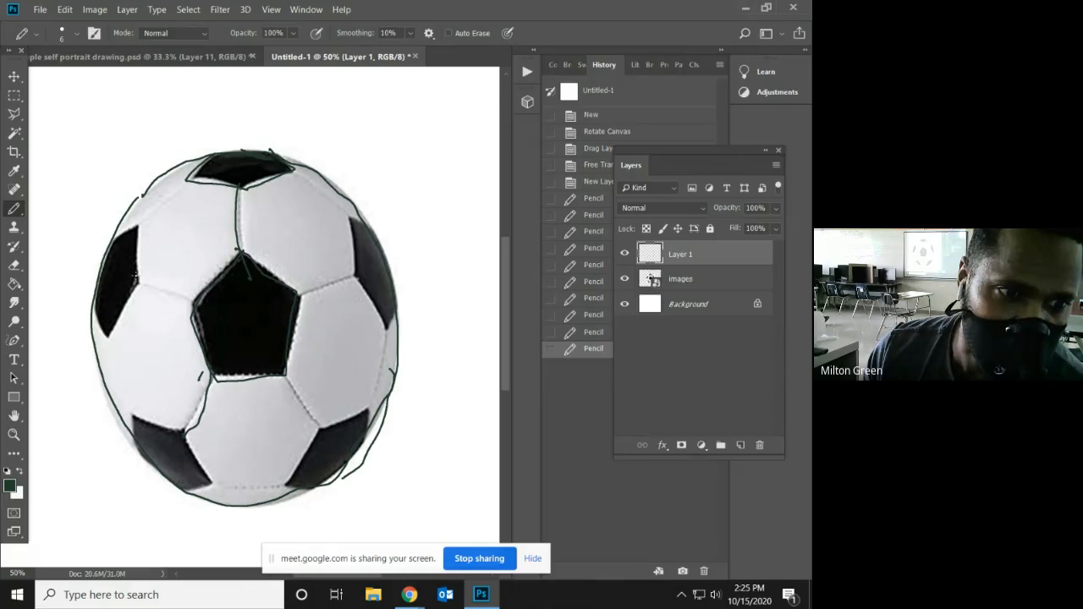
drag(135, 275, 203, 307)
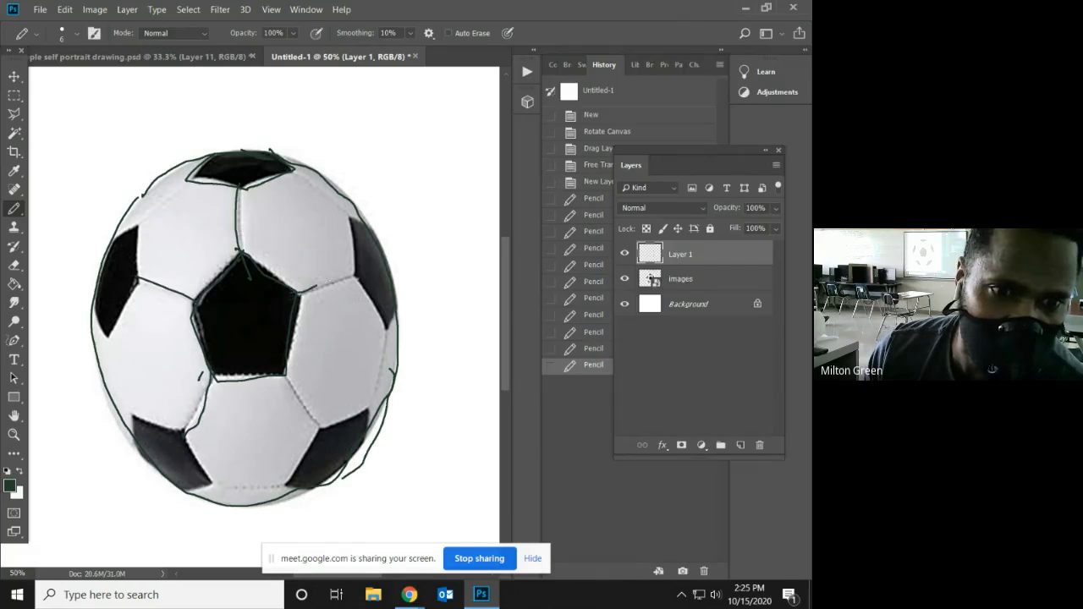
drag(364, 272, 364, 272)
drag(347, 218, 362, 288)
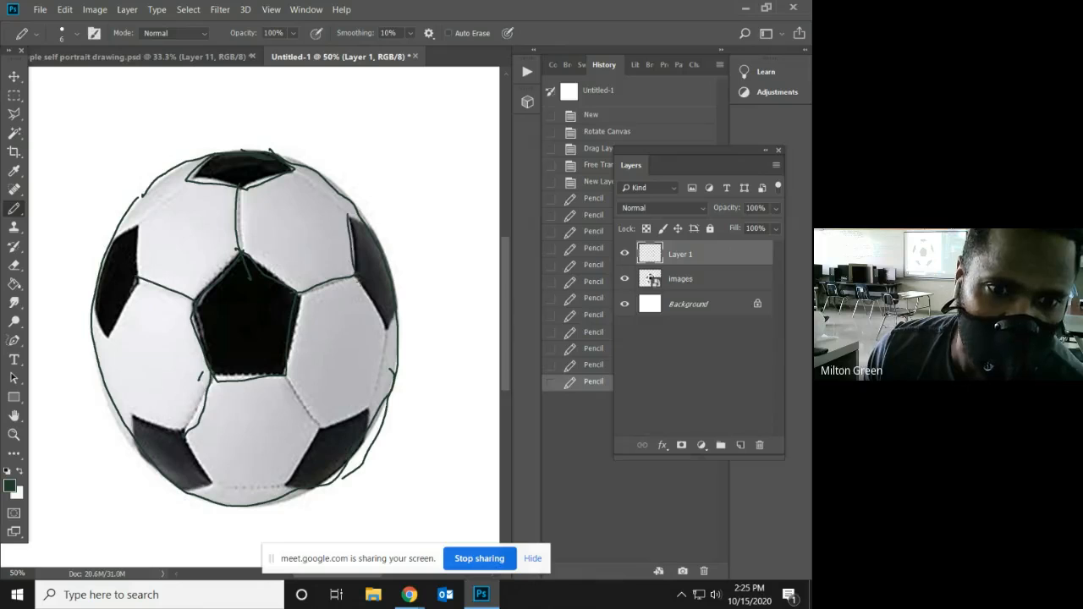
drag(396, 341, 393, 306)
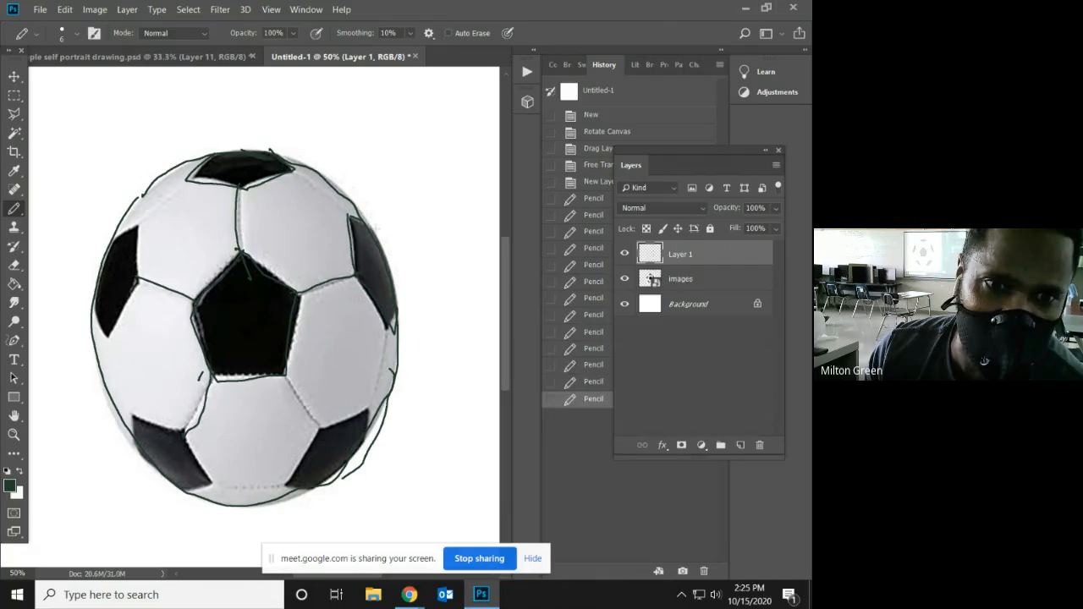
drag(347, 217, 370, 226)
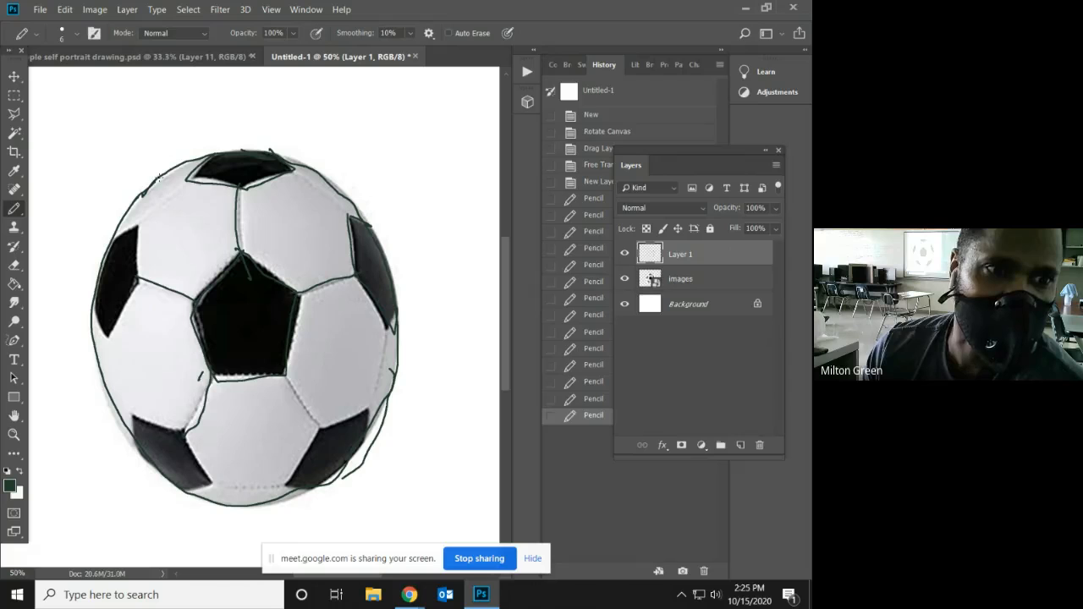
drag(159, 176, 182, 167)
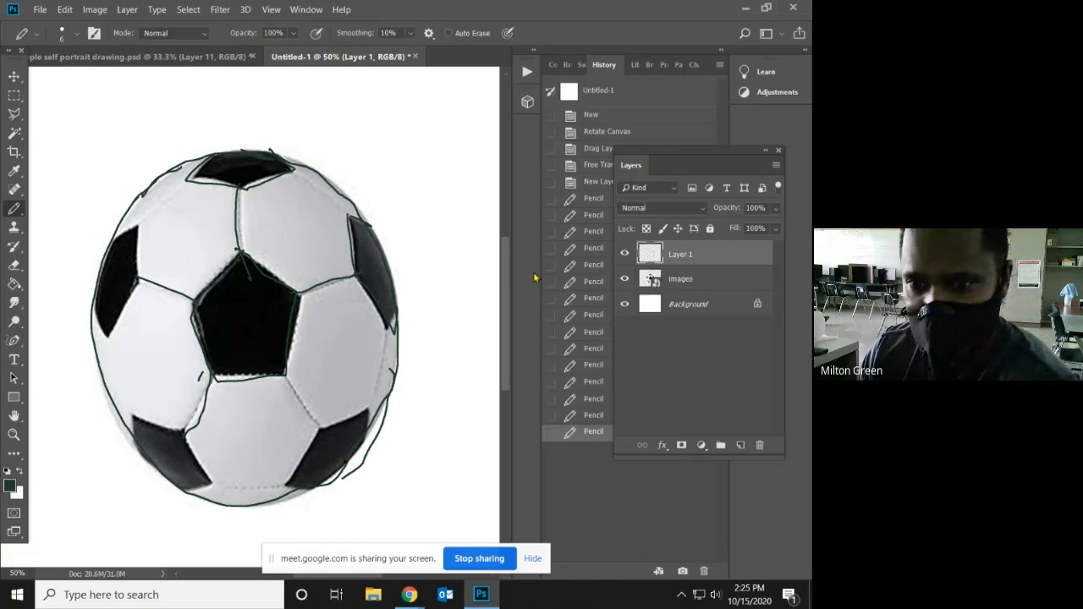
Hide the images layer to view the whole tracing on the blank canvas, and return to the Pencil tool.
click(625, 281)
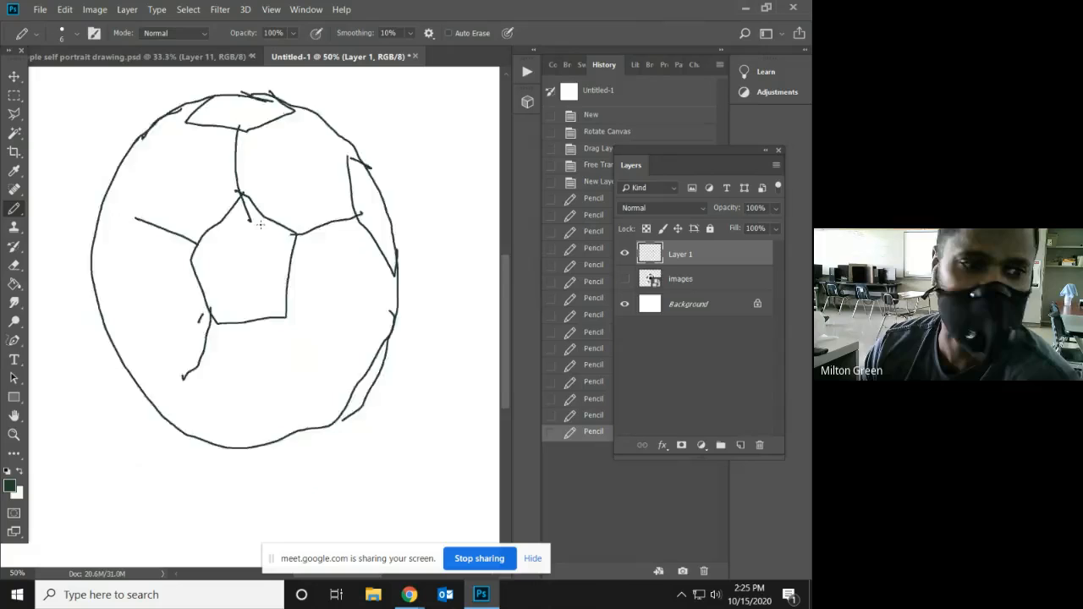
click(14, 435)
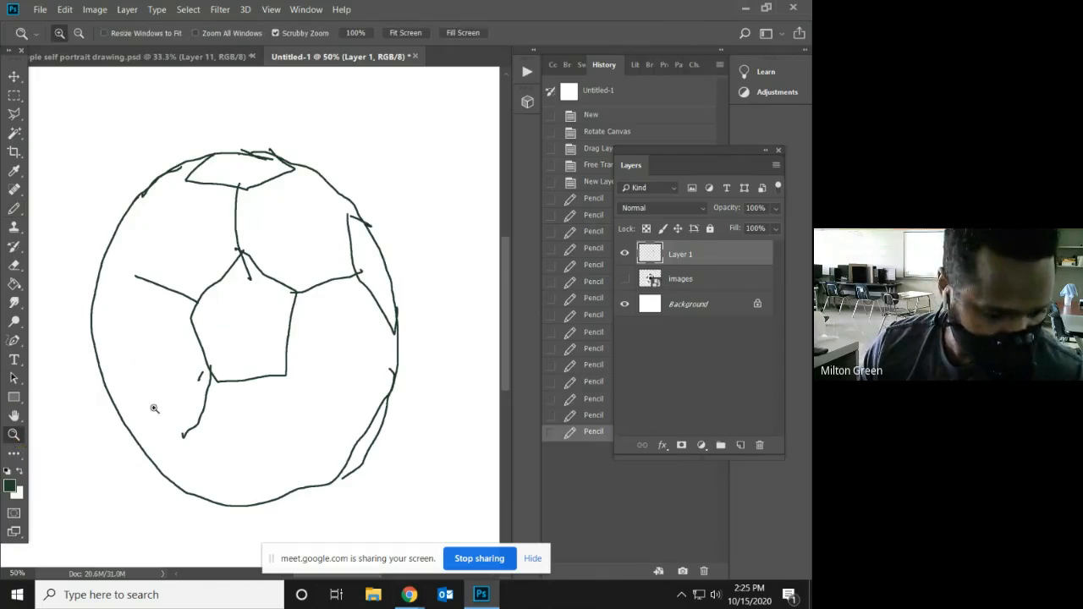
alt+click(218, 421)
alt+click(217, 421)
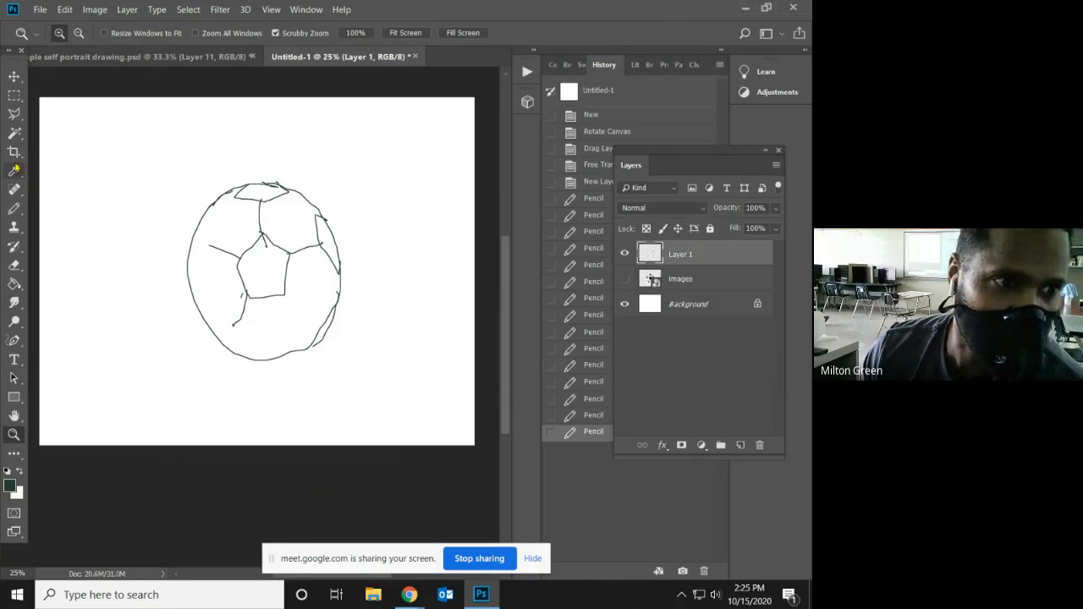
click(15, 209)
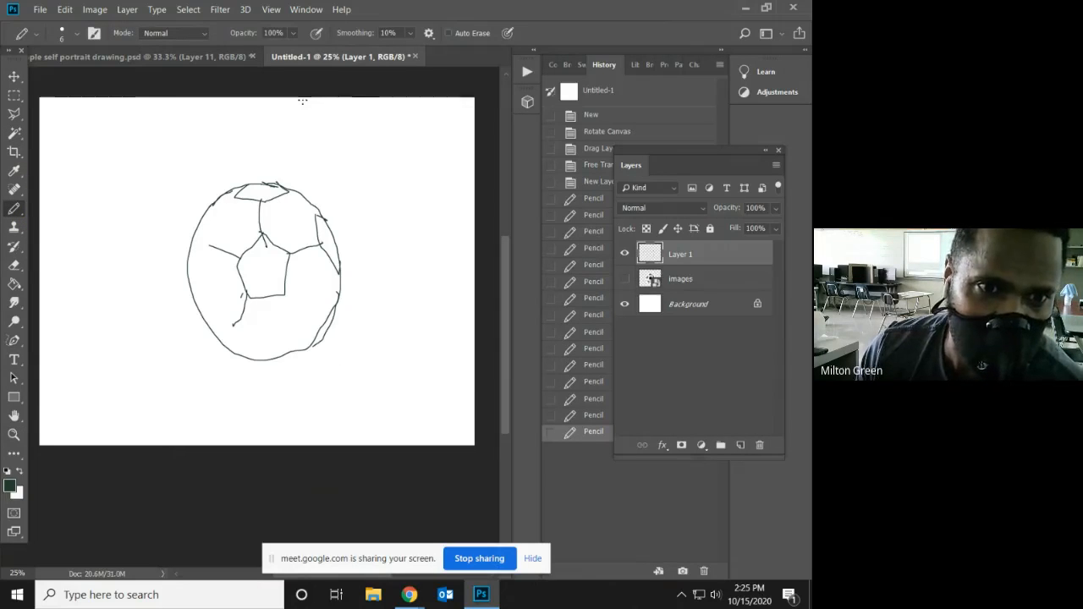
Discard a trial pencil curve above the ball and add a new layer above Layer 1.
drag(288, 124, 269, 163)
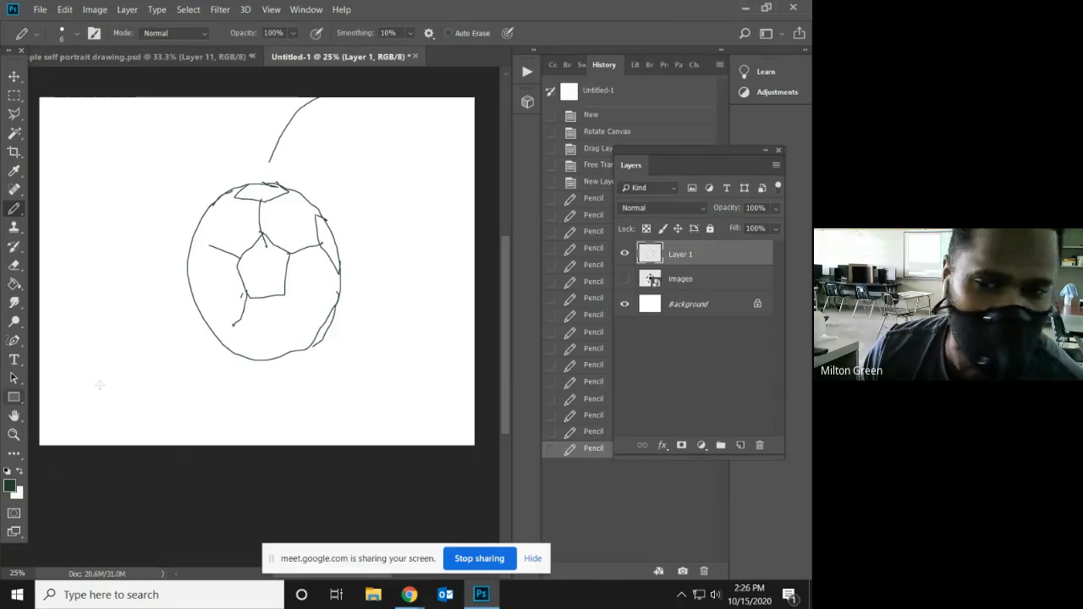
click(588, 432)
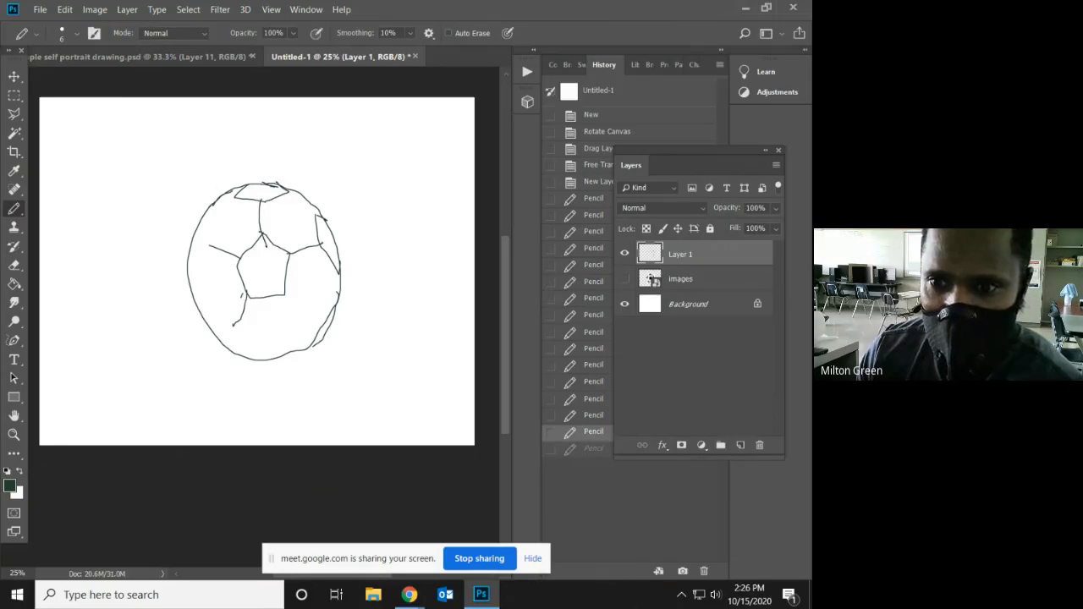
click(741, 445)
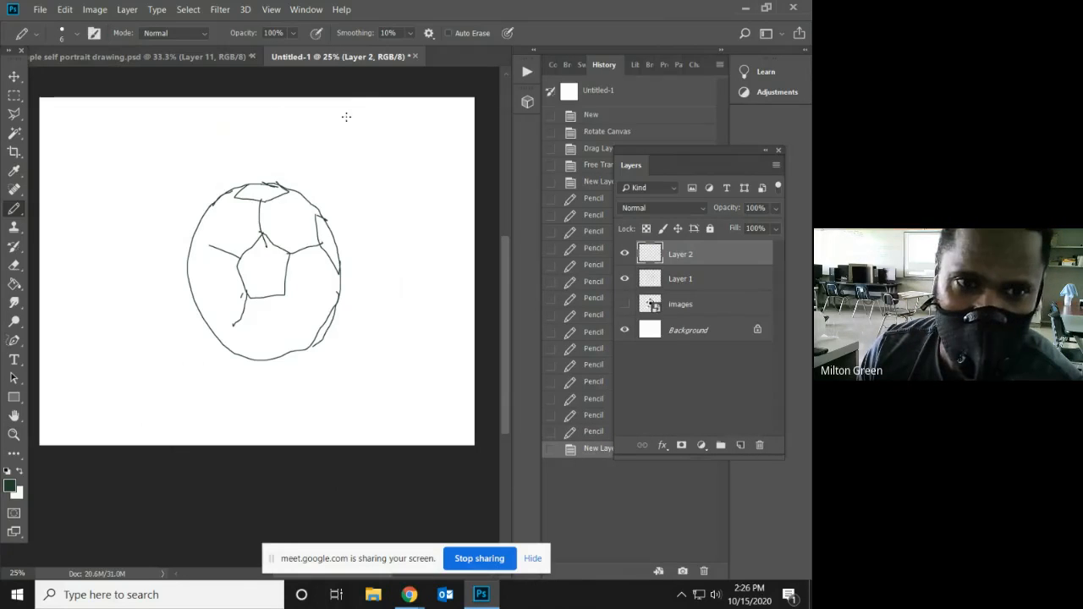
Cover the whole canvas on Layer 2 with long, looping pencil curves that run edge to edge and overlap the ball.
mouse_move(343, 99)
mouse_down()
mouse_move(325, 153)
mouse_move(255, 222)
mouse_move(209, 310)
mouse_move(278, 429)
mouse_move(324, 444)
mouse_up()
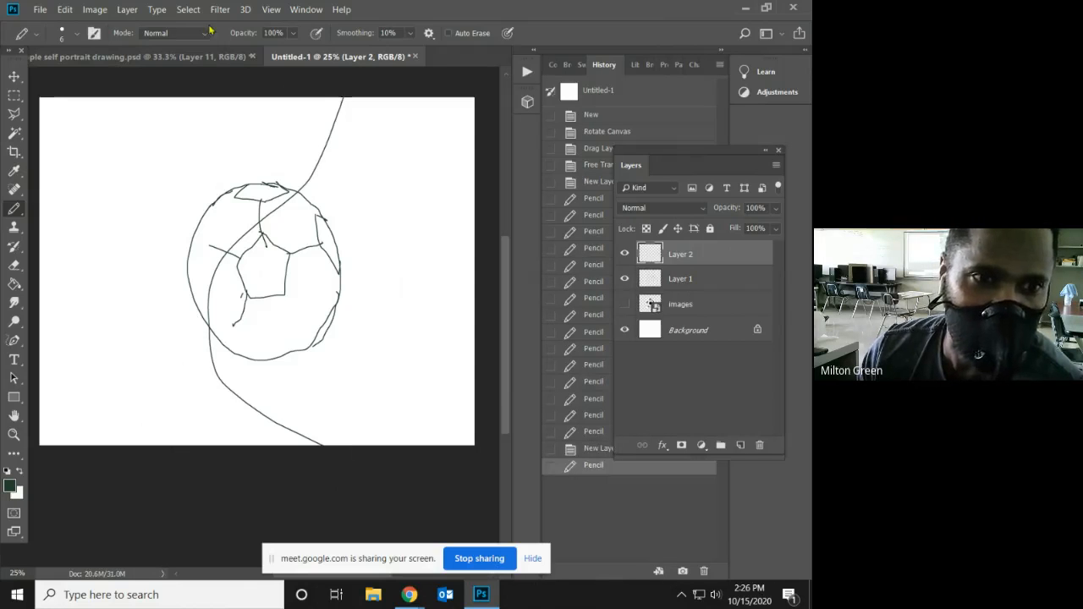
mouse_move(207, 91)
mouse_down()
mouse_move(197, 128)
mouse_move(227, 201)
mouse_move(437, 204)
mouse_move(461, 260)
mouse_move(432, 312)
mouse_move(353, 326)
mouse_move(324, 280)
mouse_move(431, 210)
mouse_move(385, 343)
mouse_move(327, 413)
mouse_move(275, 443)
mouse_up()
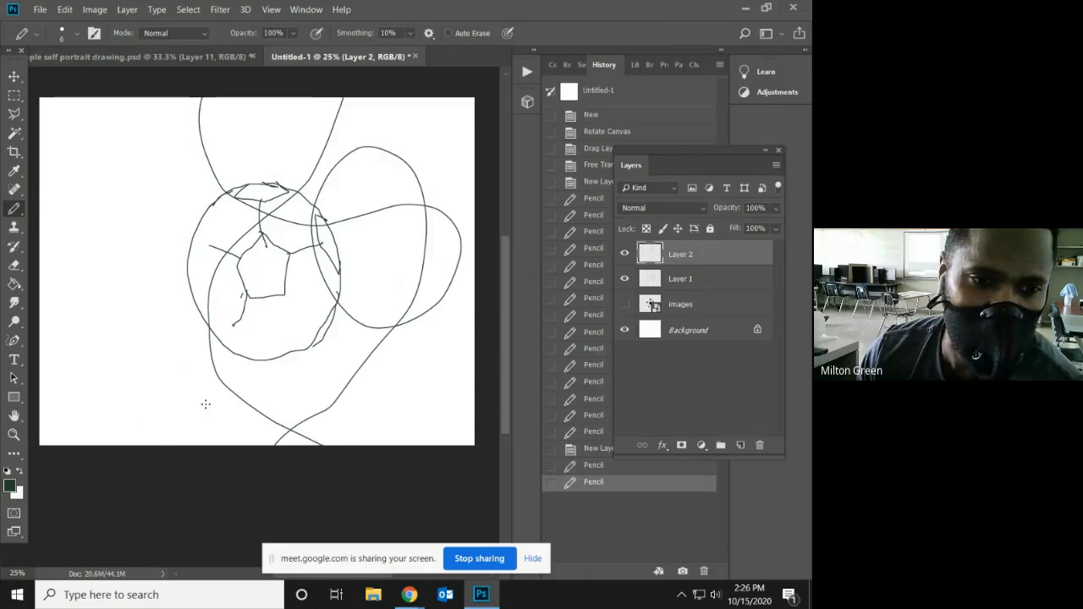
mouse_move(99, 441)
mouse_down()
mouse_move(134, 355)
mouse_move(249, 319)
mouse_move(233, 156)
mouse_move(155, 274)
mouse_move(208, 245)
mouse_move(100, 81)
mouse_move(58, 95)
mouse_up()
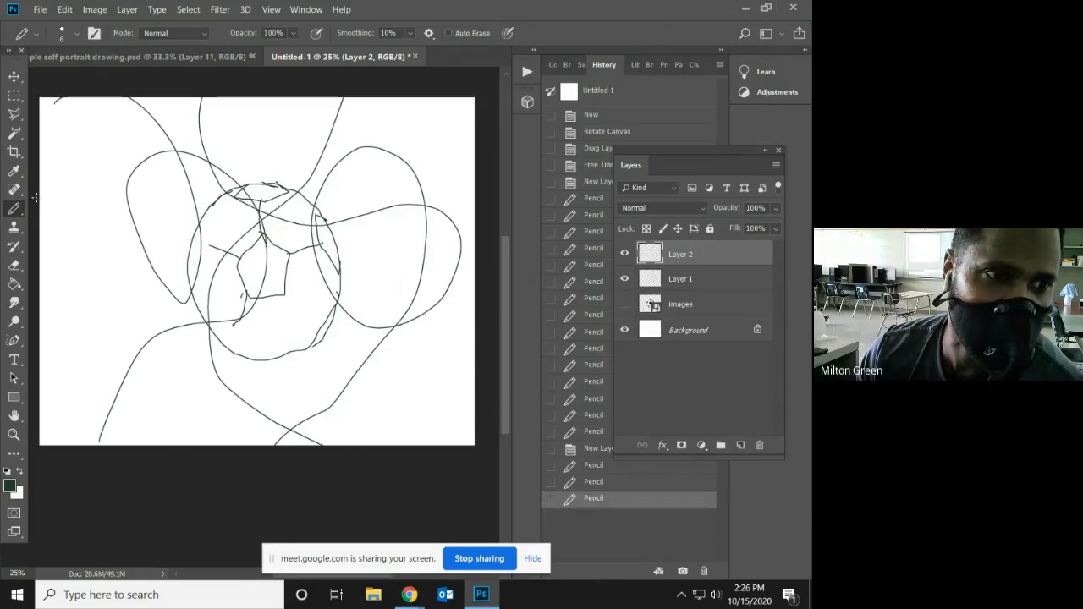
mouse_move(36, 197)
mouse_down()
mouse_move(100, 279)
mouse_move(175, 335)
mouse_move(248, 445)
mouse_up()
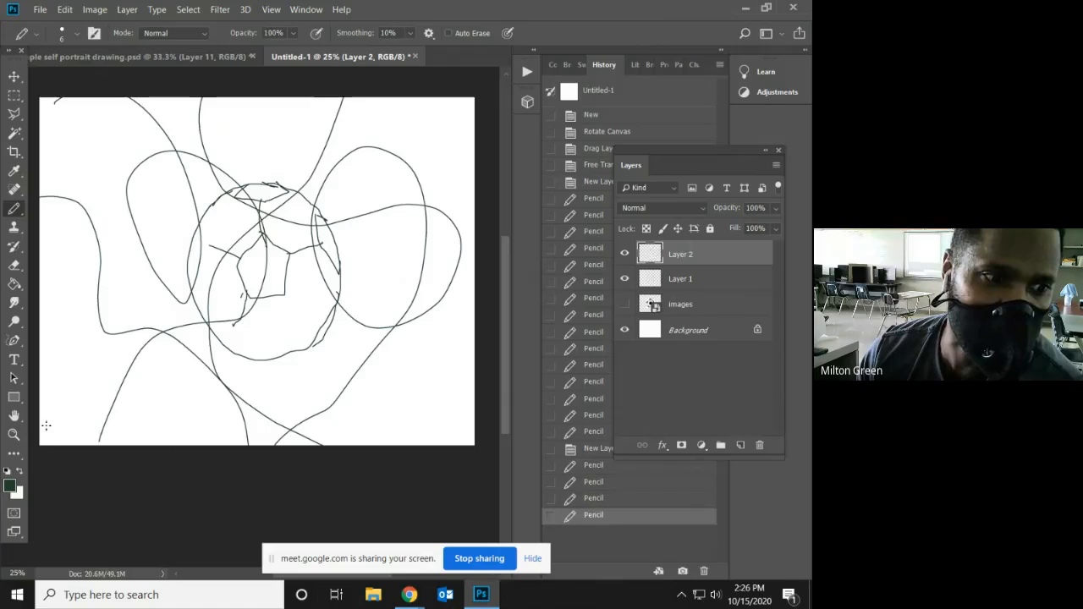
mouse_move(41, 427)
mouse_down()
mouse_move(106, 392)
mouse_move(191, 441)
mouse_move(50, 148)
mouse_move(196, 109)
mouse_move(241, 80)
mouse_move(284, 107)
mouse_move(294, 93)
mouse_move(286, 154)
mouse_move(413, 324)
mouse_move(405, 496)
mouse_move(464, 553)
mouse_up()
mouse_move(356, 445)
mouse_down()
mouse_move(352, 351)
mouse_move(442, 350)
mouse_move(453, 313)
mouse_move(393, 142)
mouse_move(498, 103)
mouse_up()
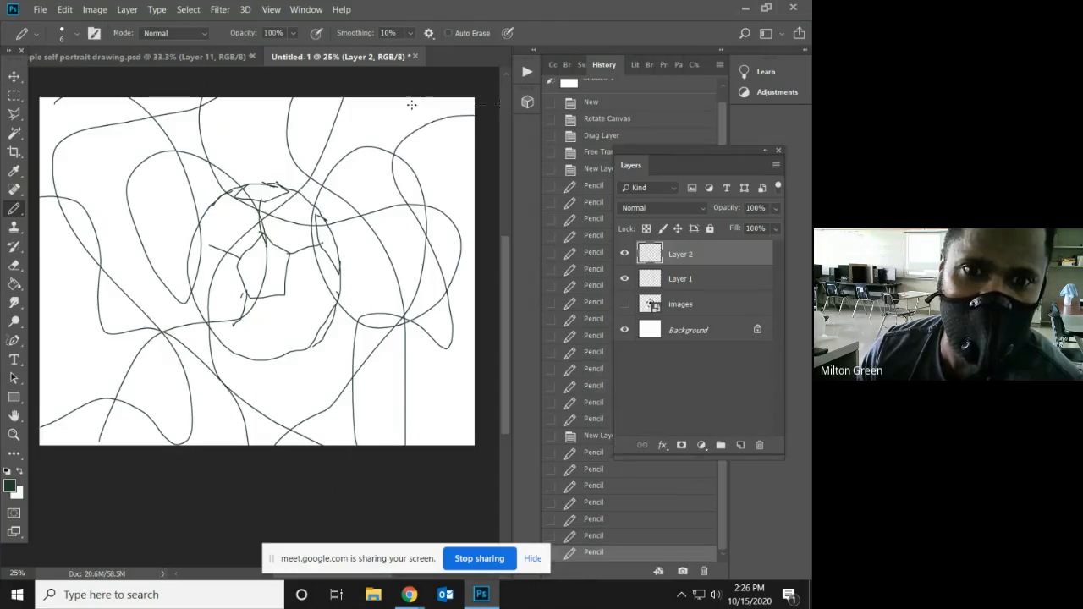
mouse_move(411, 100)
mouse_down()
mouse_move(469, 219)
mouse_move(436, 373)
mouse_up()
drag(447, 430, 457, 447)
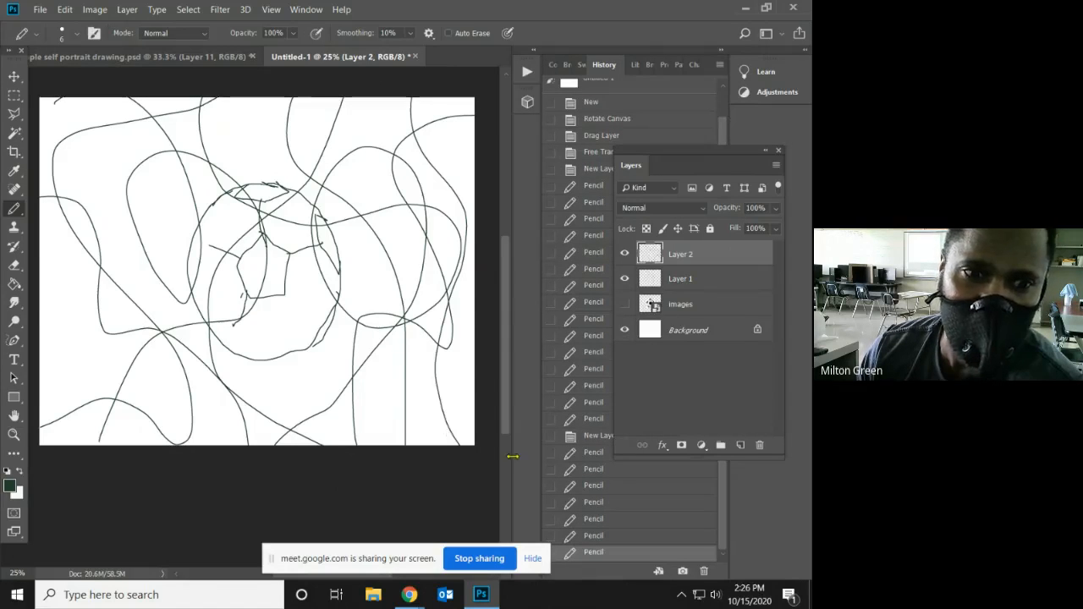
mouse_move(211, 452)
mouse_down()
mouse_move(244, 340)
mouse_move(292, 311)
mouse_move(327, 353)
mouse_move(318, 447)
mouse_up()
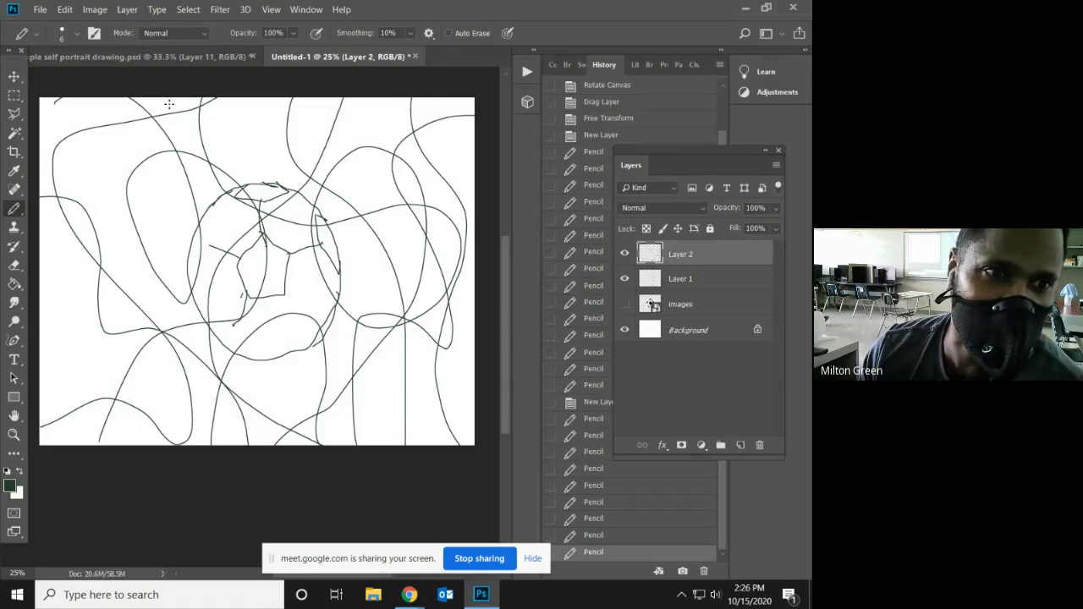
mouse_move(169, 98)
mouse_down()
mouse_move(288, 149)
mouse_move(361, 154)
mouse_move(404, 124)
mouse_move(411, 97)
mouse_up()
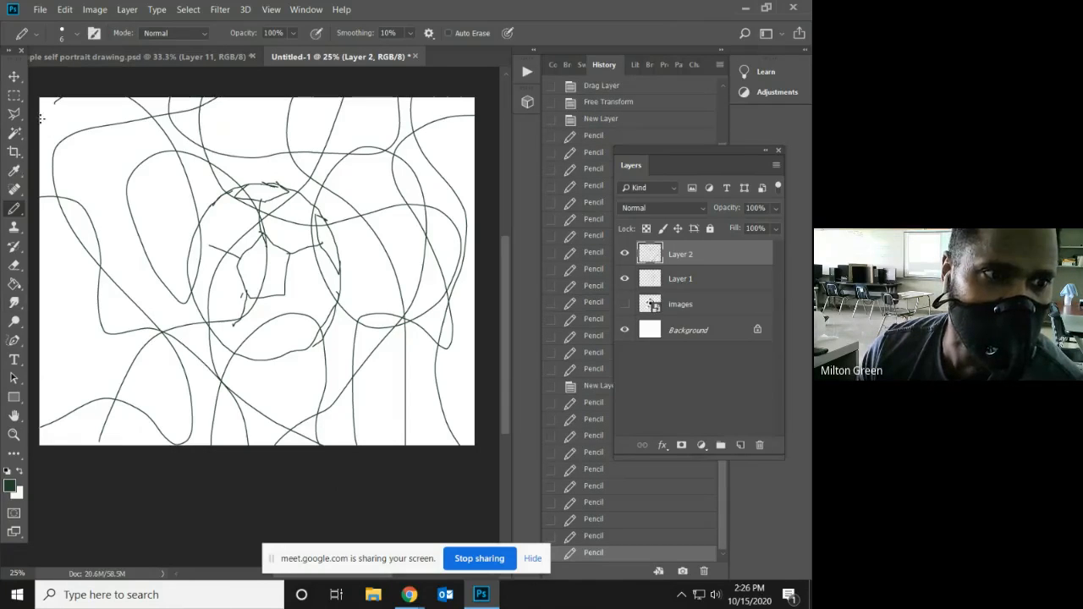
mouse_move(41, 118)
mouse_down()
mouse_move(81, 149)
mouse_move(103, 236)
mouse_move(88, 294)
mouse_move(91, 349)
mouse_move(39, 363)
mouse_up()
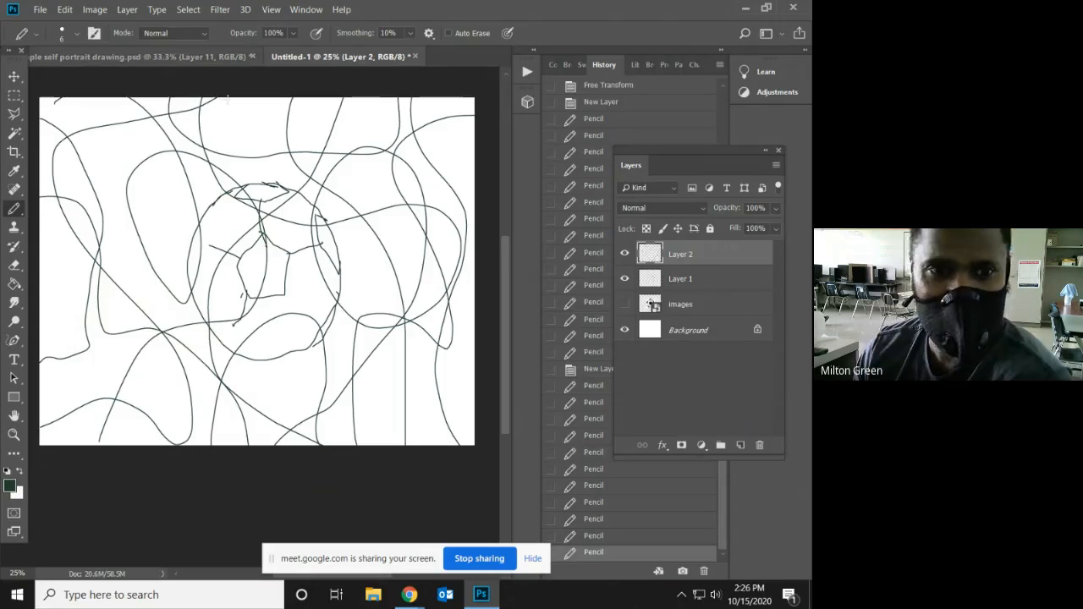
Toggle the visibility of Layer 2 and Layer 1 in turn to compare the abstract lines with the ball tracing.
click(624, 254)
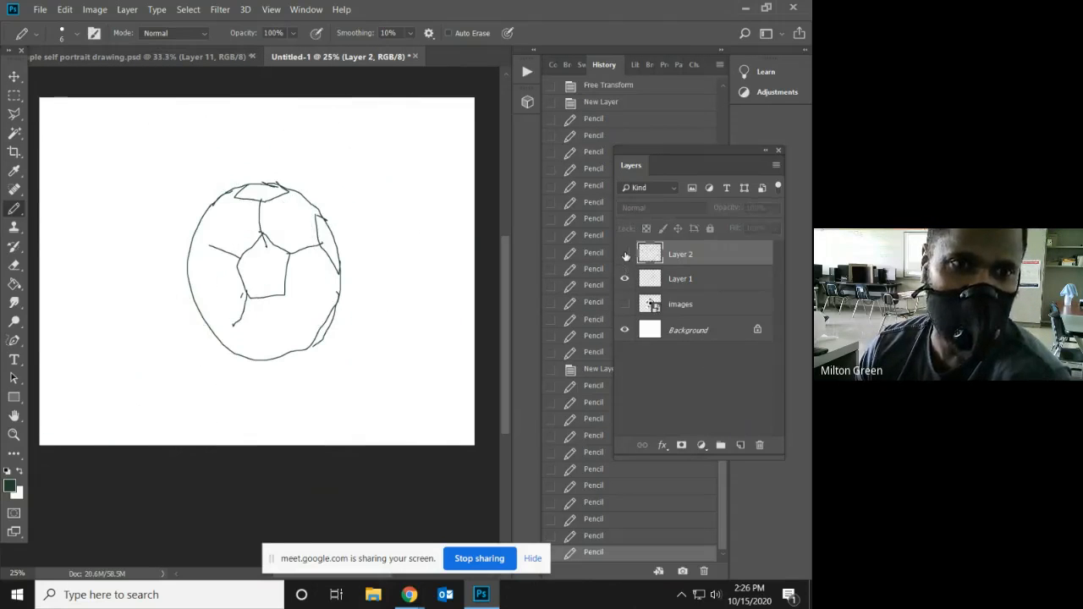
click(624, 254)
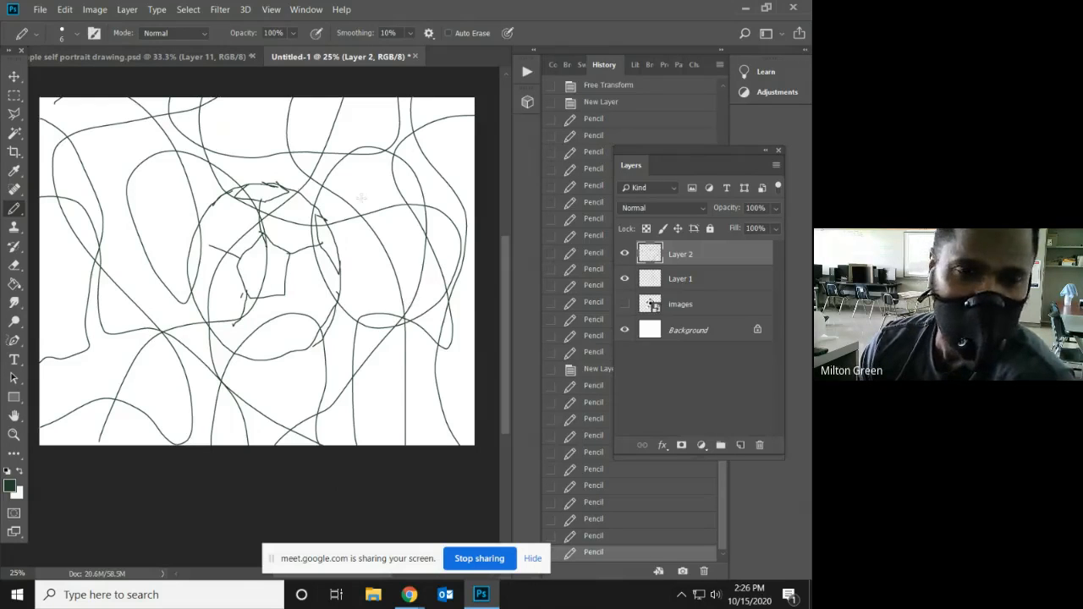
click(626, 282)
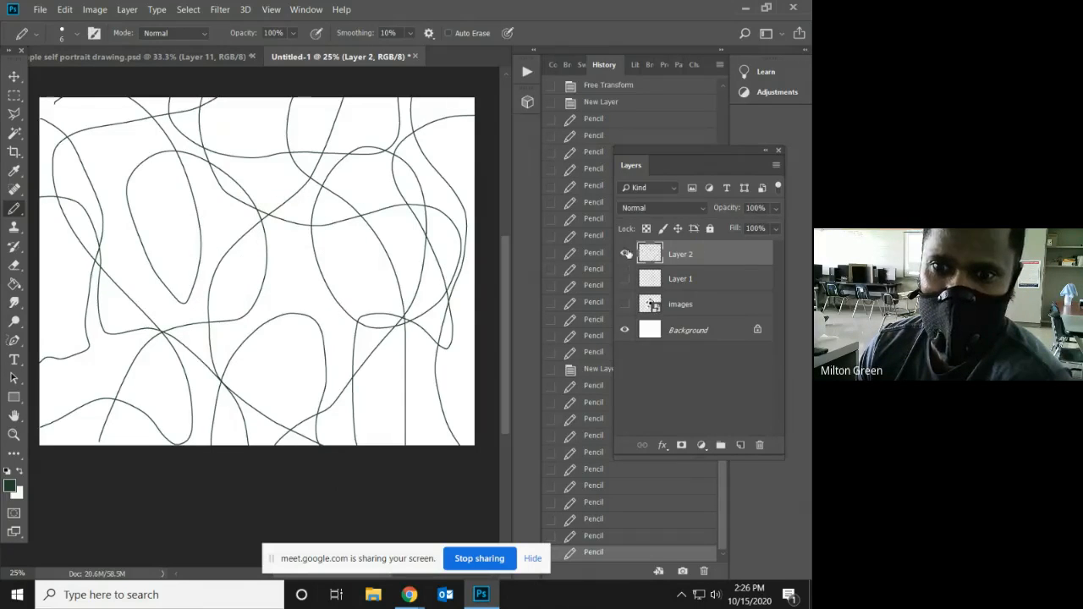
click(626, 254)
click(625, 280)
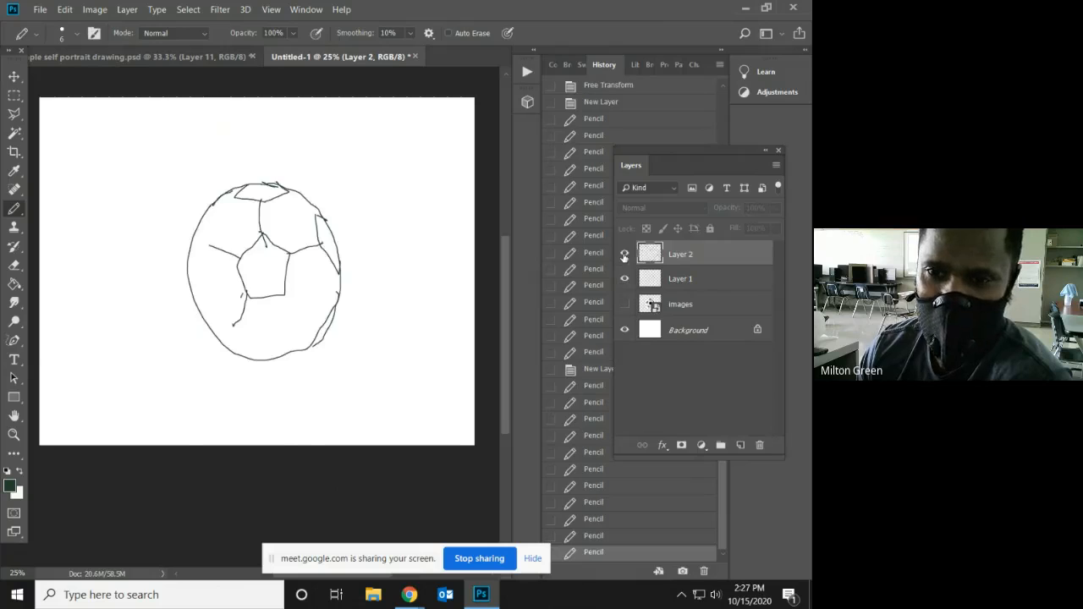
click(625, 254)
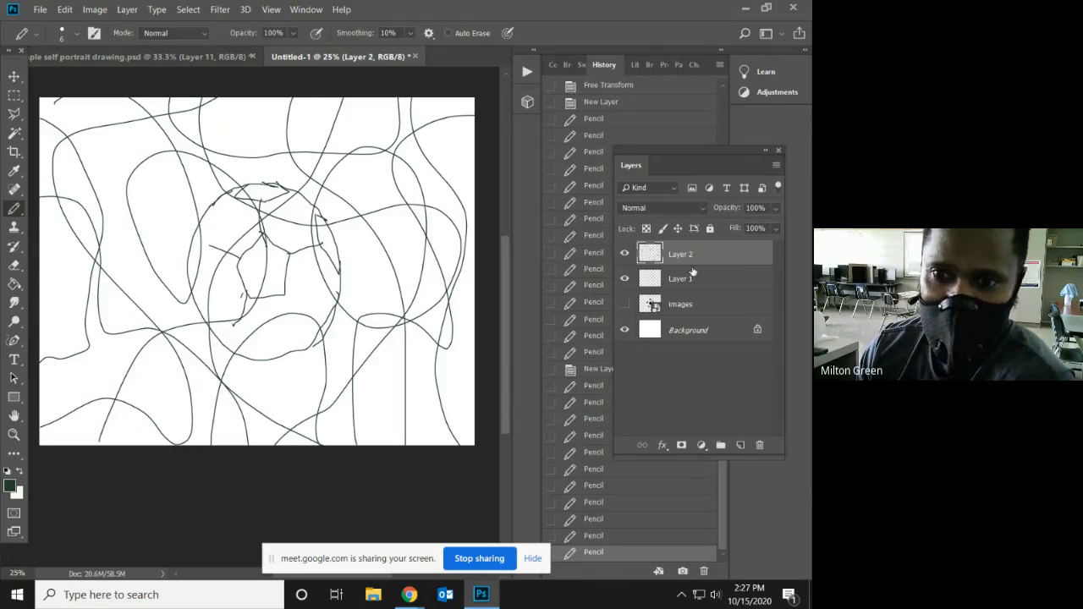
Try merging Layer 2 down into Layer 1, and step back in the history to before the merge.
click(63, 16)
mouse_move(88, 16)
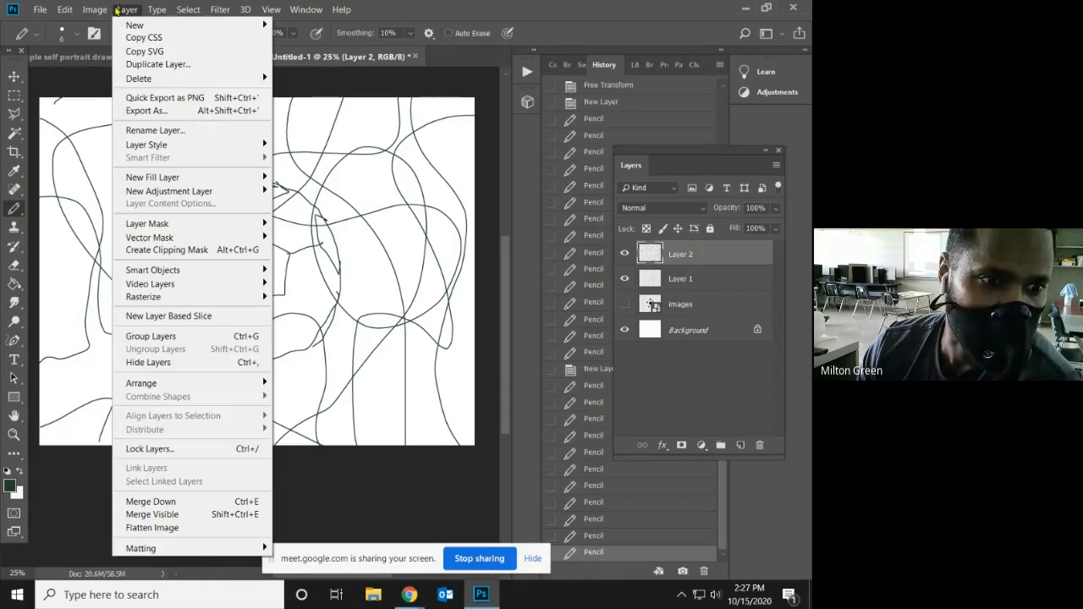
click(174, 502)
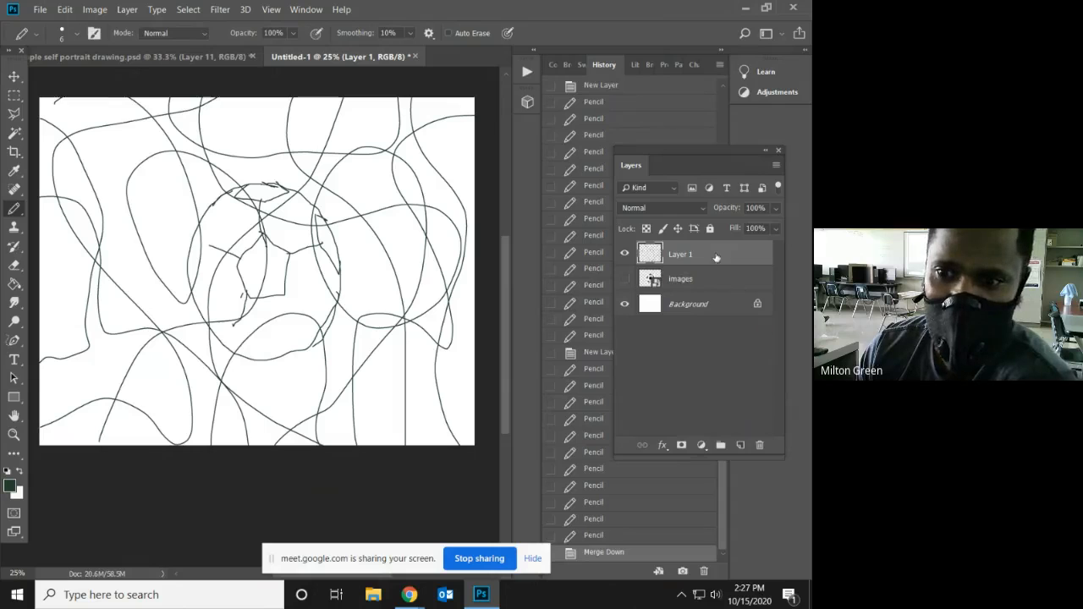
click(606, 540)
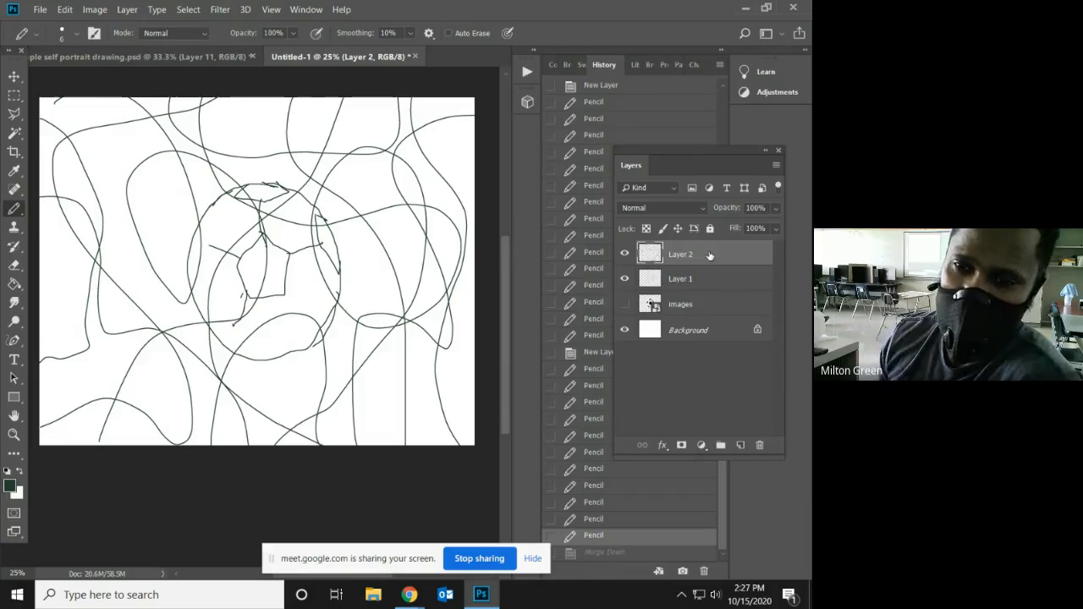
Merge the abstract lines on Layer 2 down into the ball tracing on Layer 1.
click(745, 281)
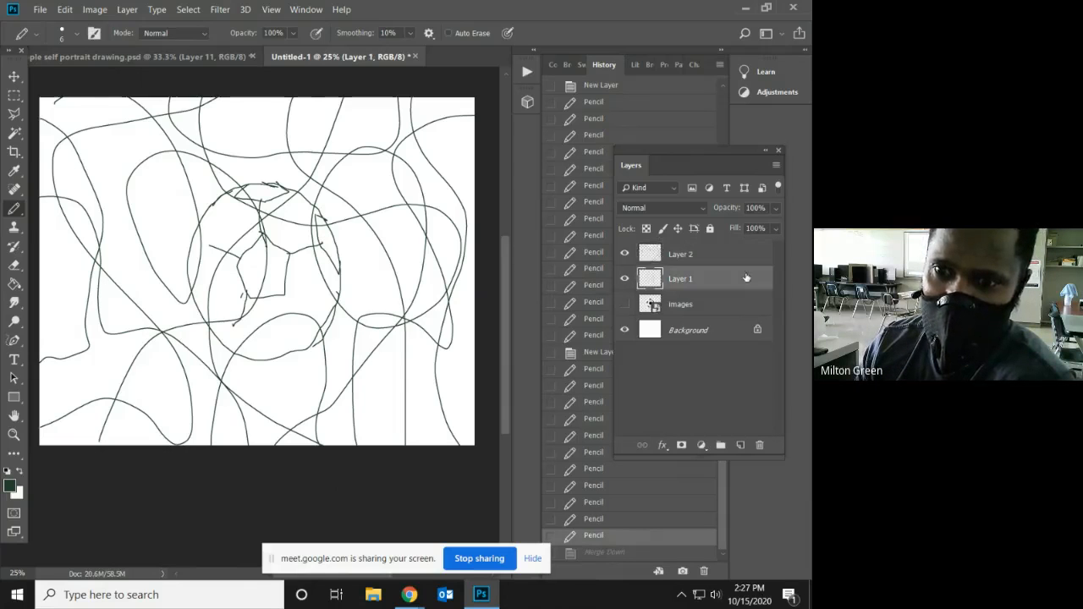
click(739, 250)
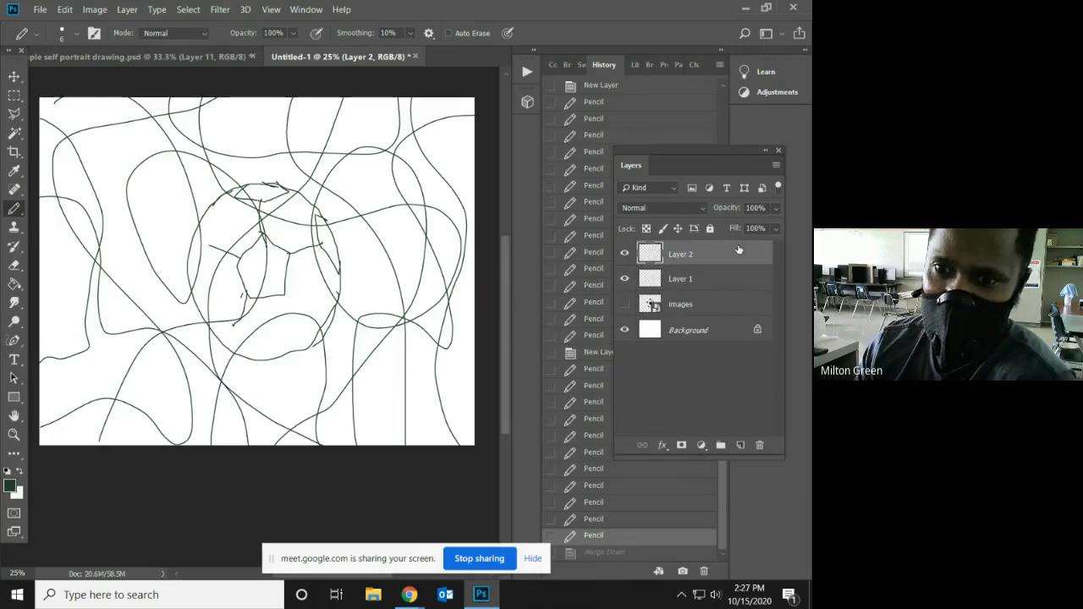
click(105, 10)
click(105, 10)
click(127, 9)
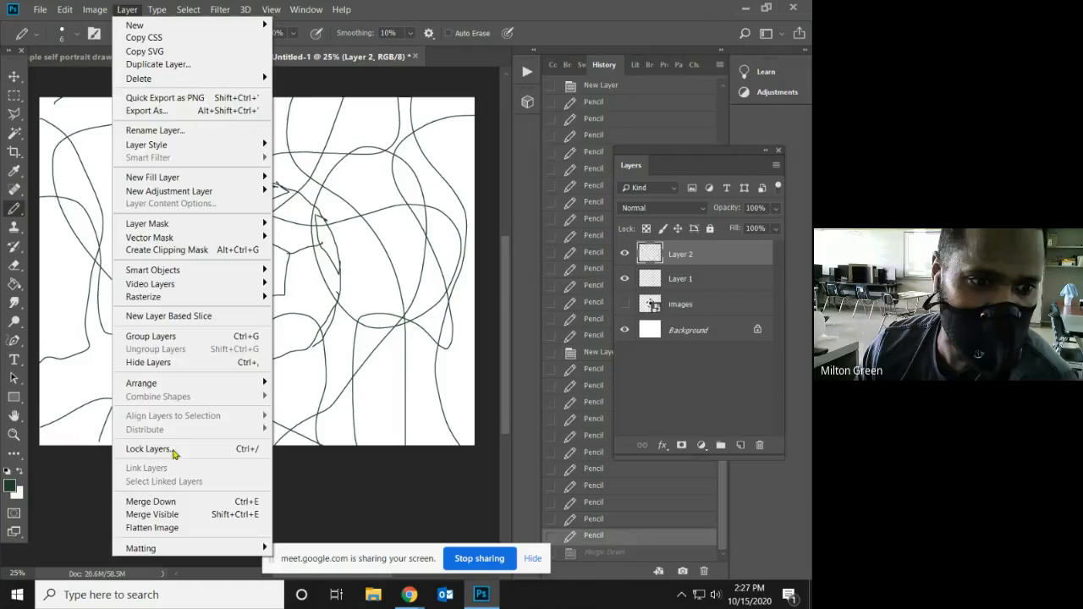
click(178, 506)
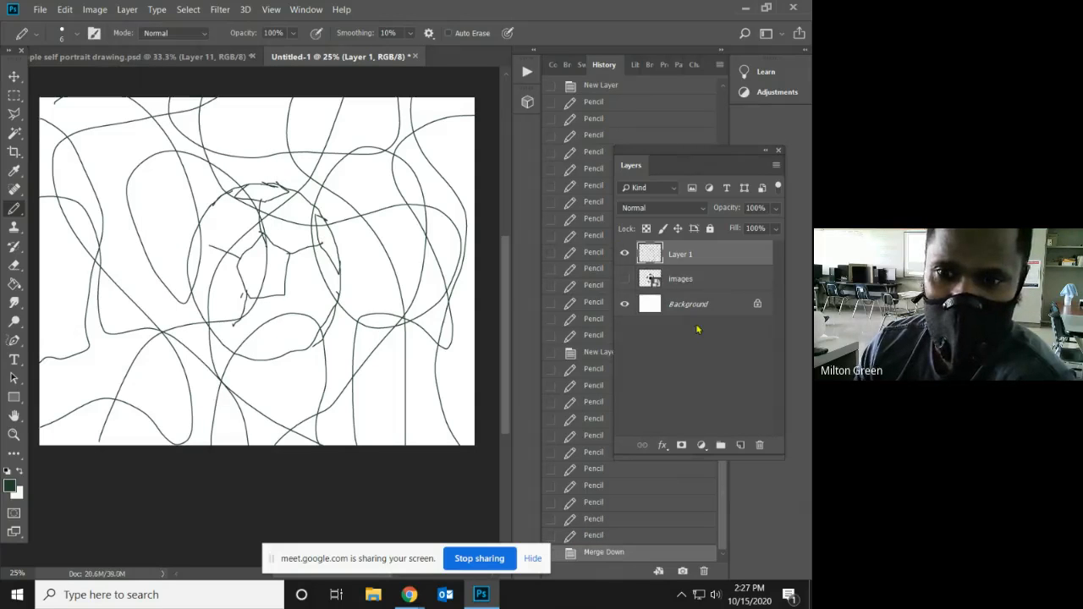
Toggle the merged Layer 1 off and on to check that it holds both the ball and the lines.
click(625, 254)
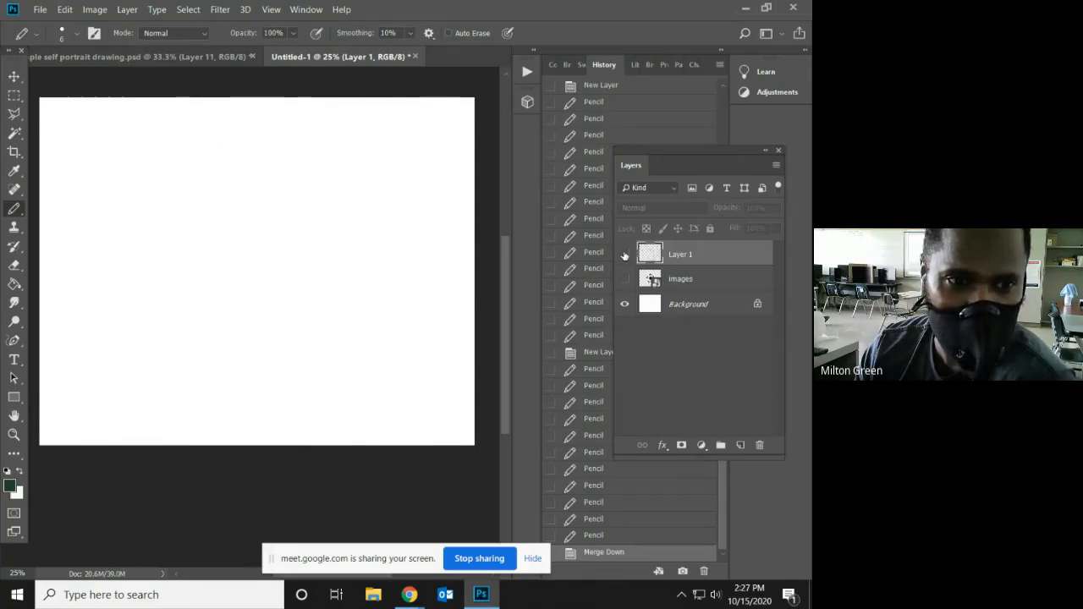
click(625, 255)
click(627, 256)
click(626, 256)
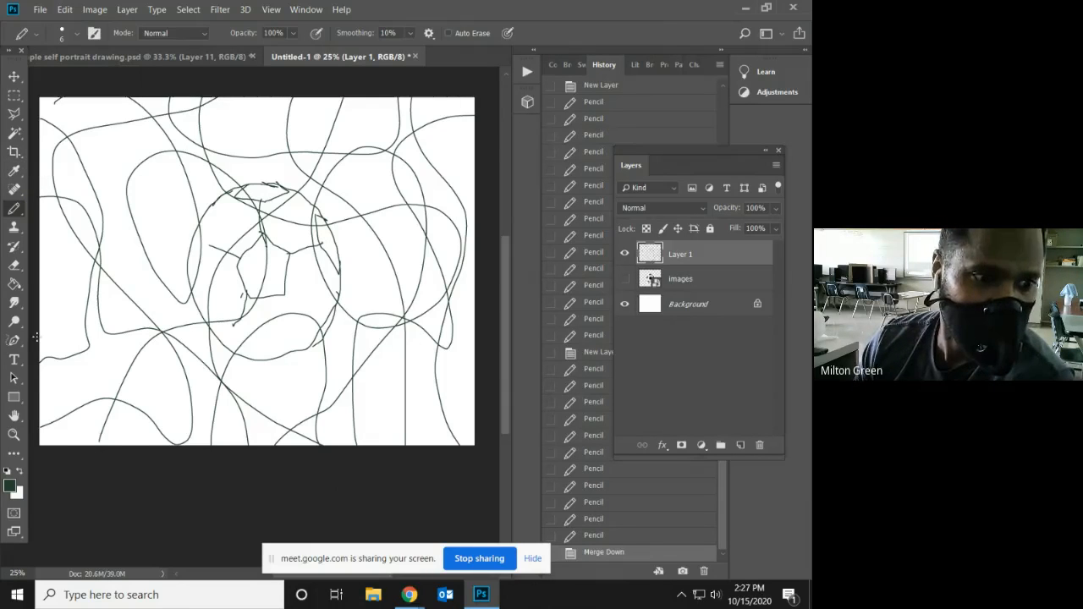
Fill the teardrop shape left of the ball, two shapes on its right, one above and one at lower left with dark green using Paint Bucket.
click(17, 135)
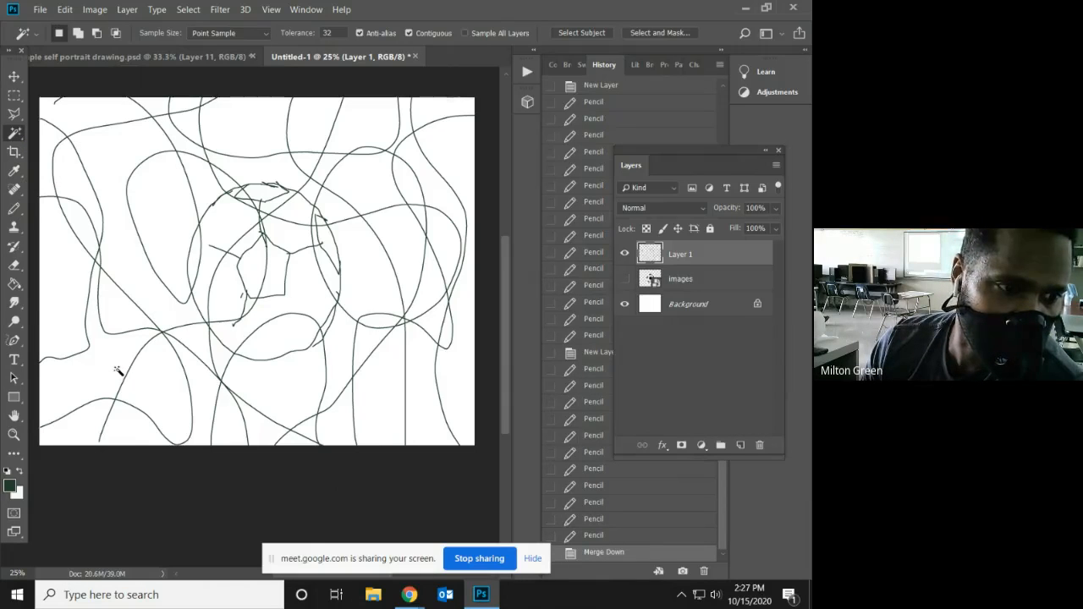
click(16, 286)
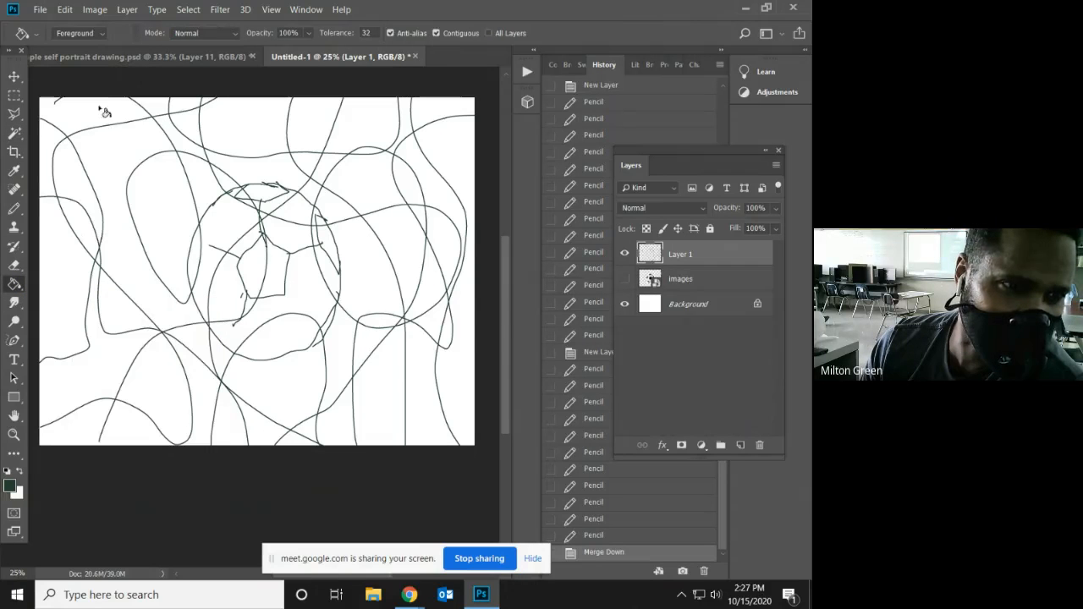
click(145, 200)
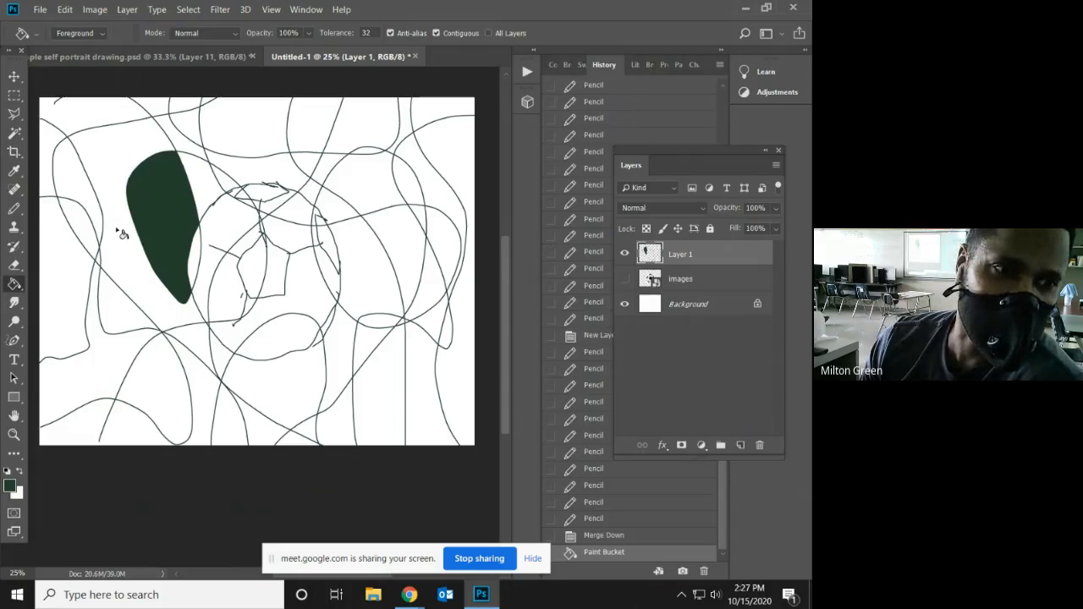
click(356, 280)
click(360, 179)
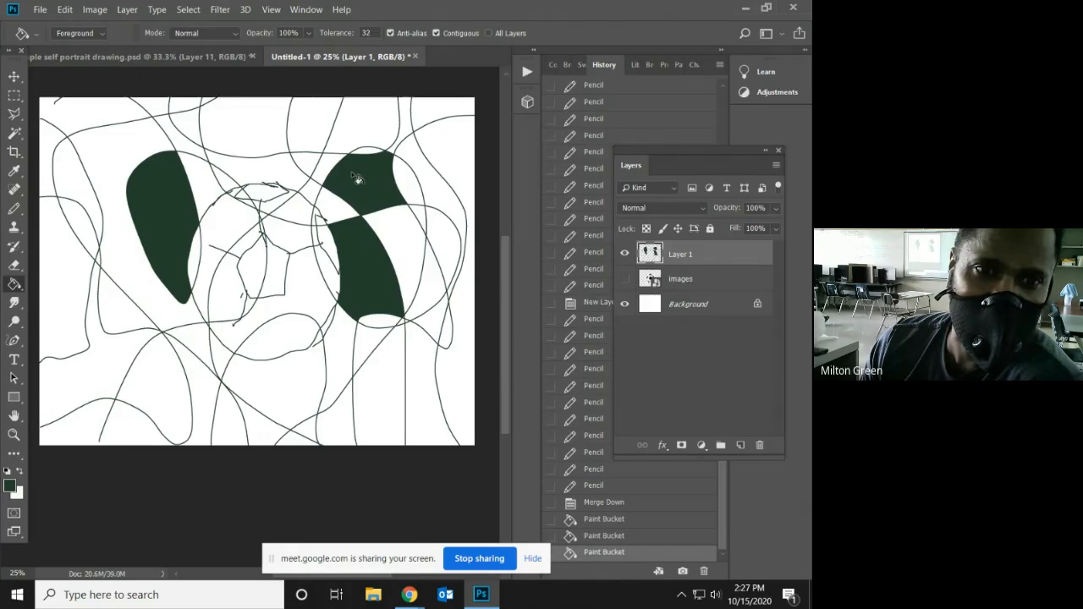
click(240, 120)
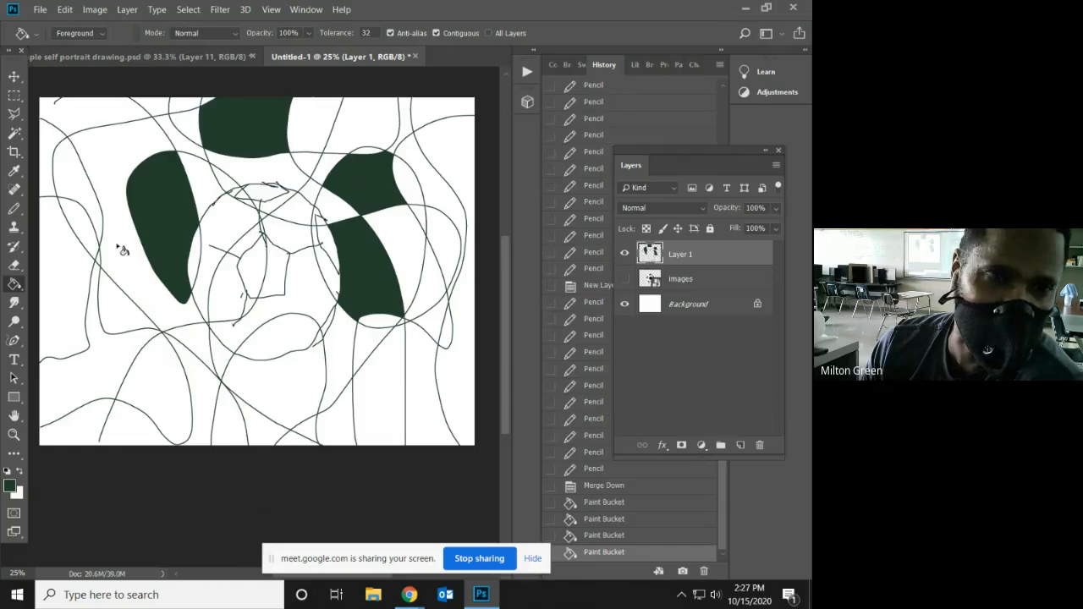
click(150, 381)
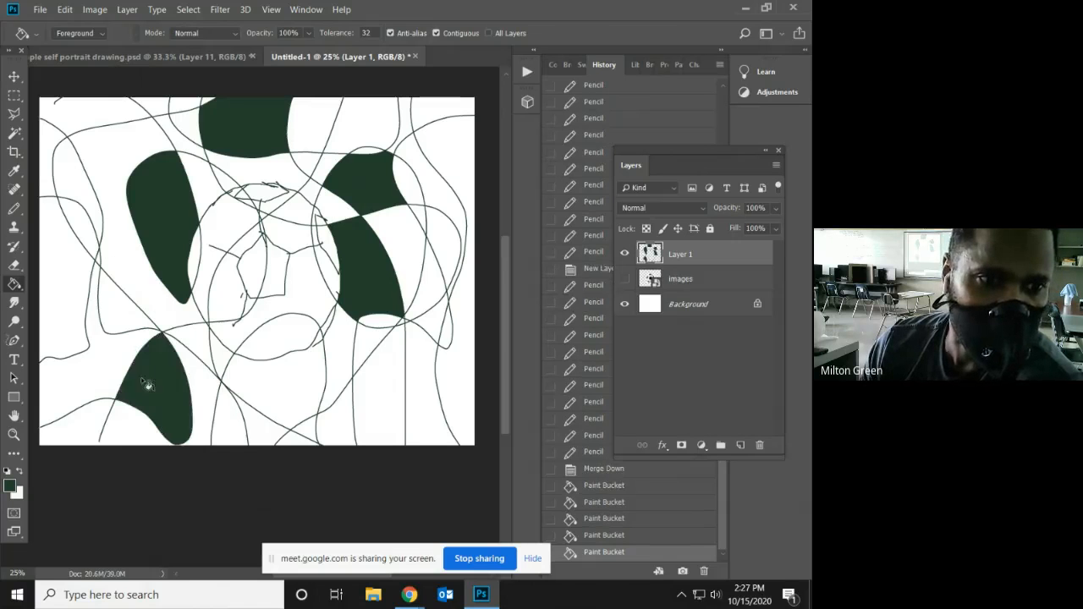
Set the foreground colour to light green 84af93 and fill the shapes below the ball, at the lower right and at the lower-left corner.
click(9, 488)
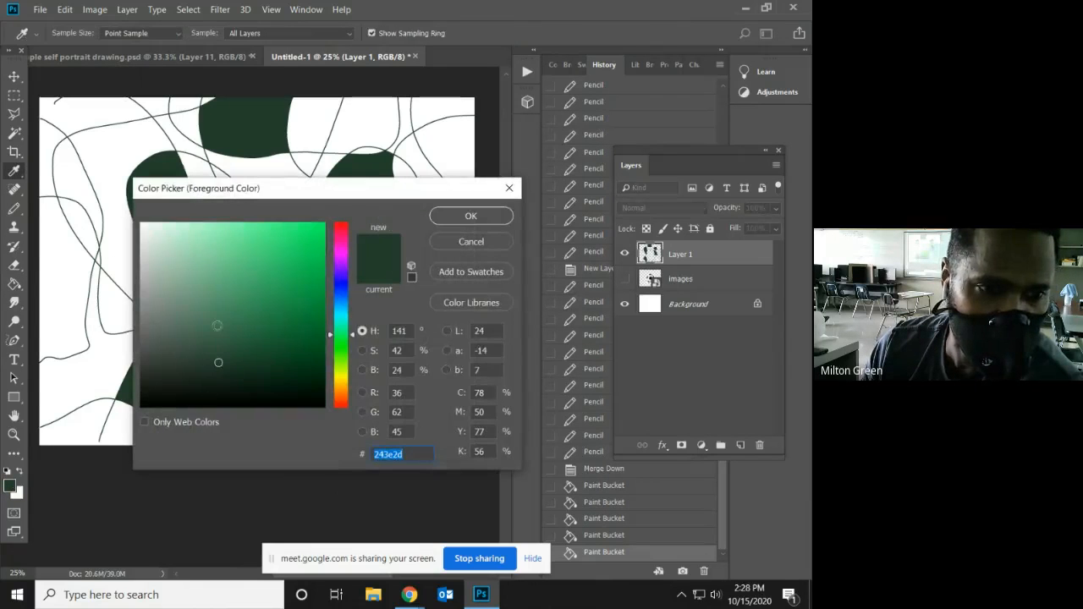
click(185, 280)
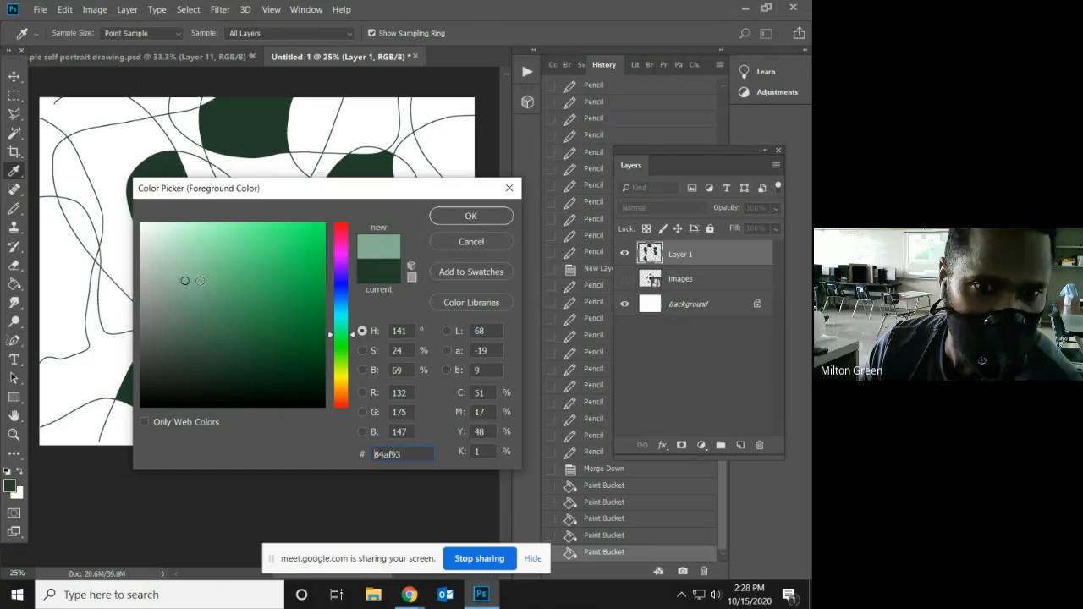
click(461, 217)
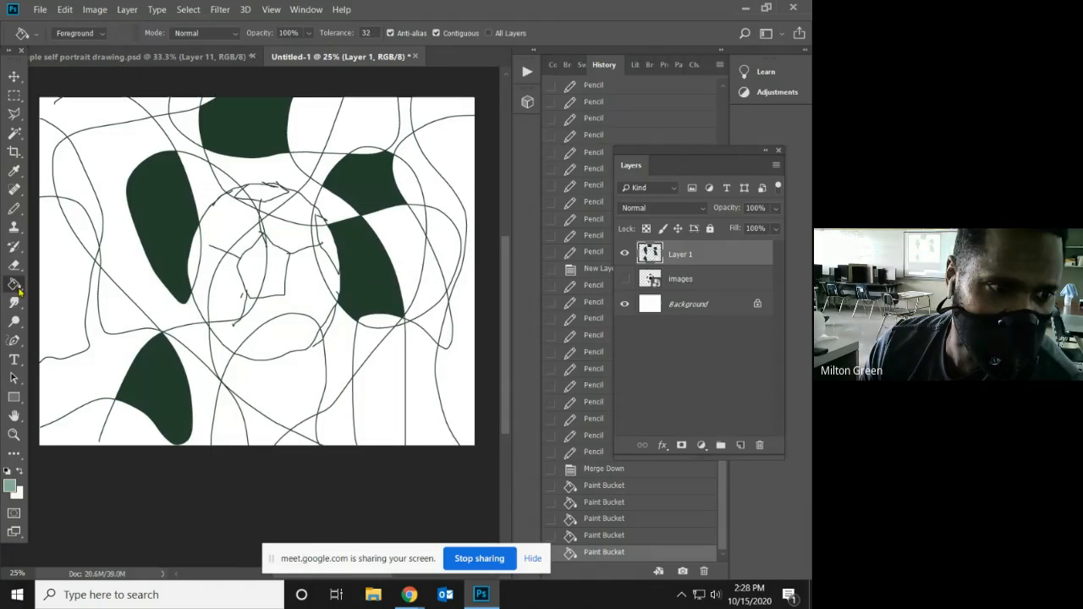
click(289, 388)
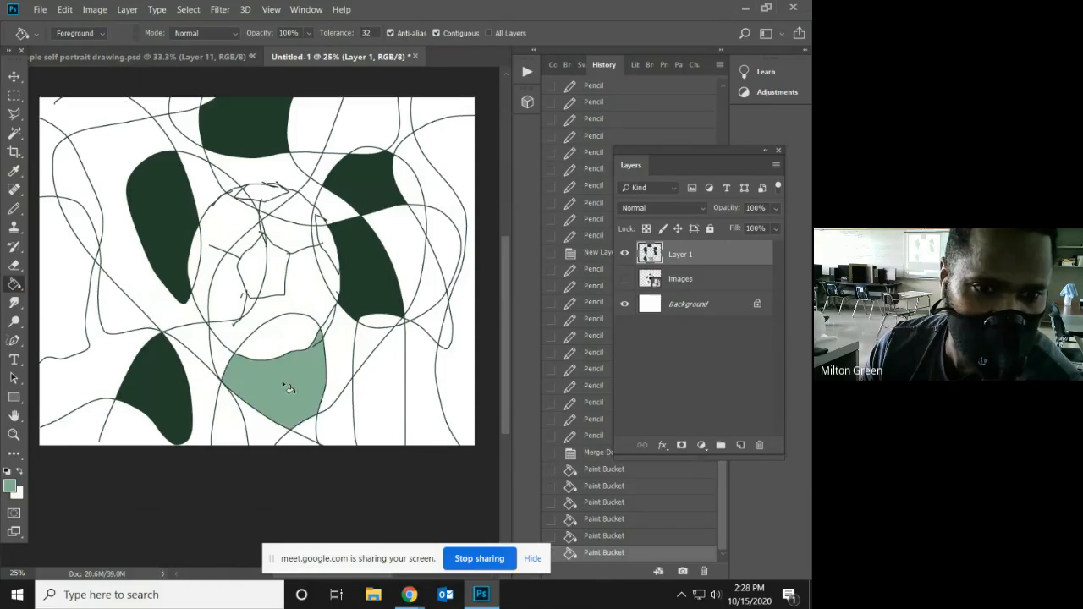
click(373, 401)
click(81, 374)
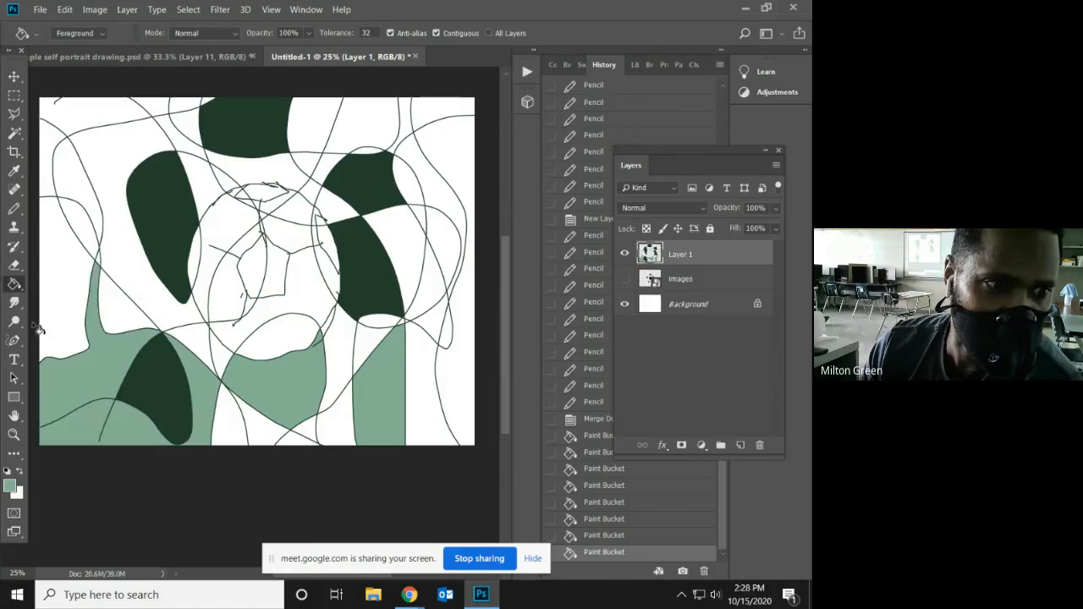
Switch from the Paint Bucket to the Gradient tool and set the foreground colour to a deeper, saturated dark green.
right_click(19, 292)
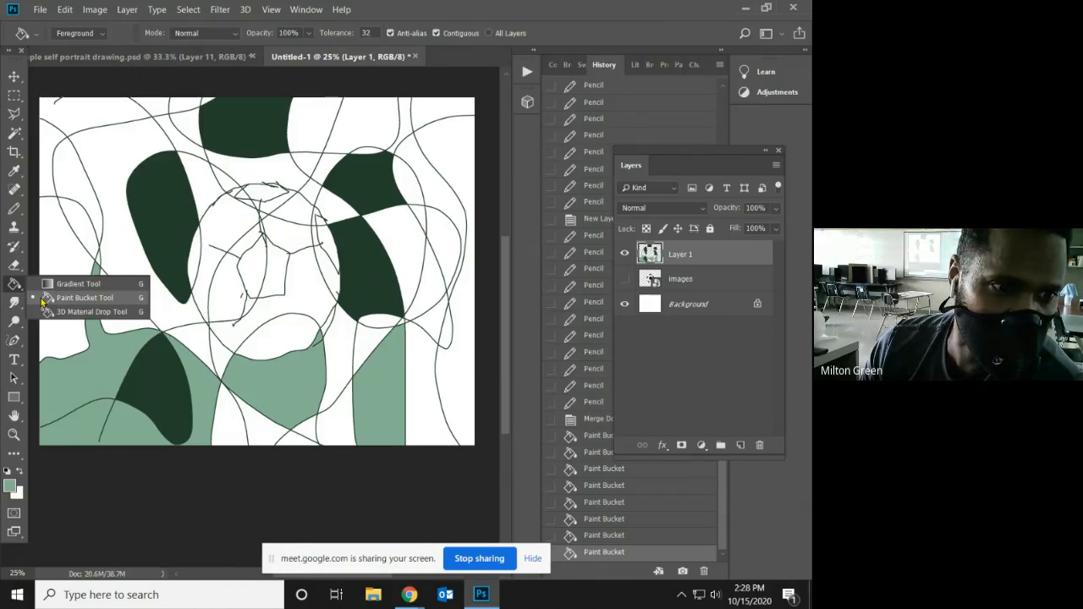
click(56, 283)
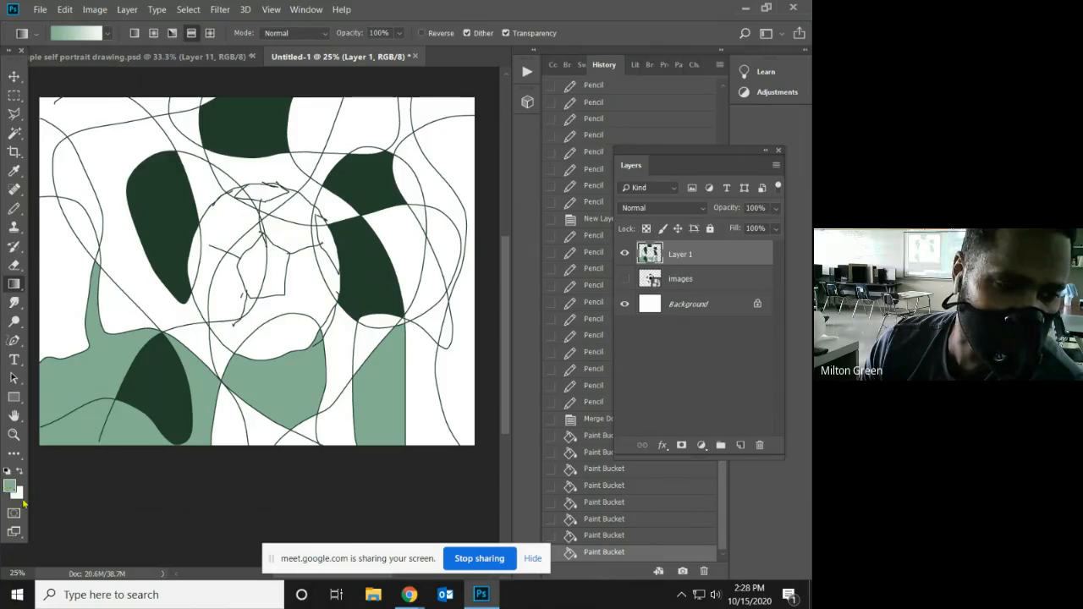
click(12, 488)
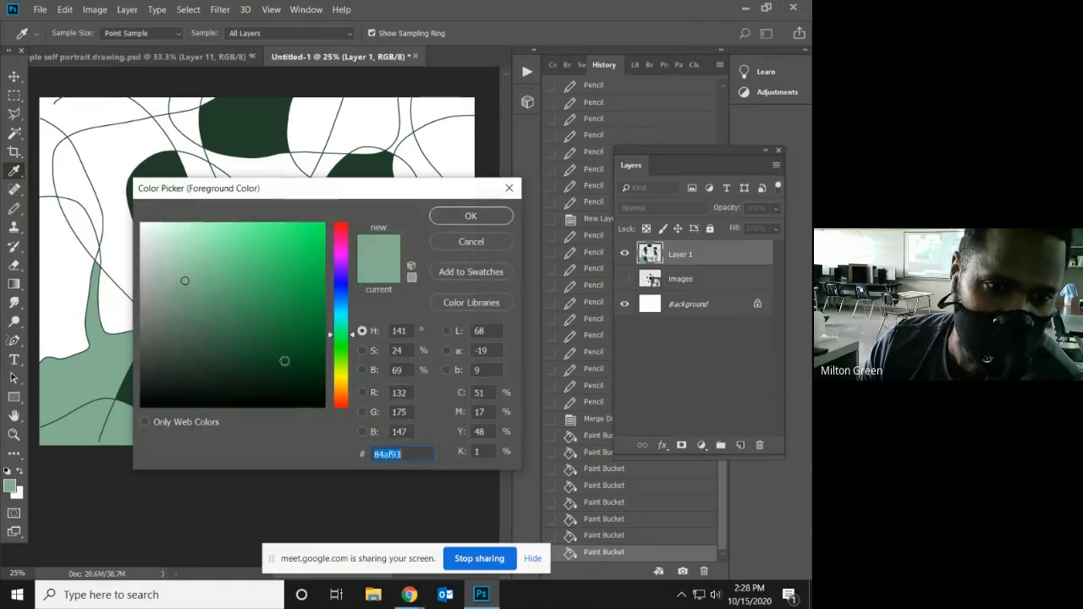
click(304, 356)
click(471, 216)
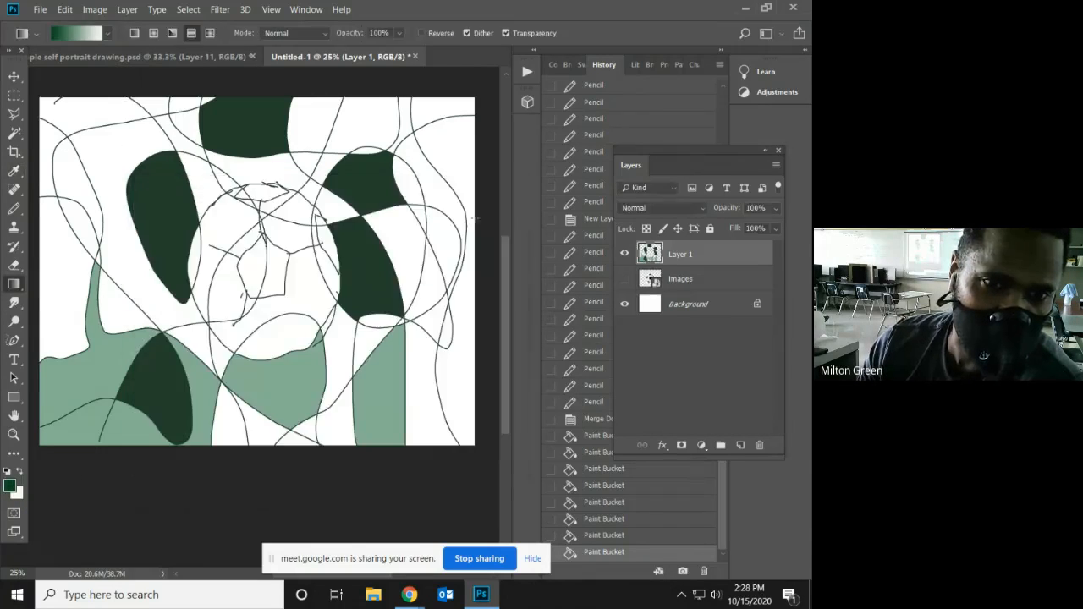
Try other hues for the background colour and accept the off-white fbfbf8.
click(17, 492)
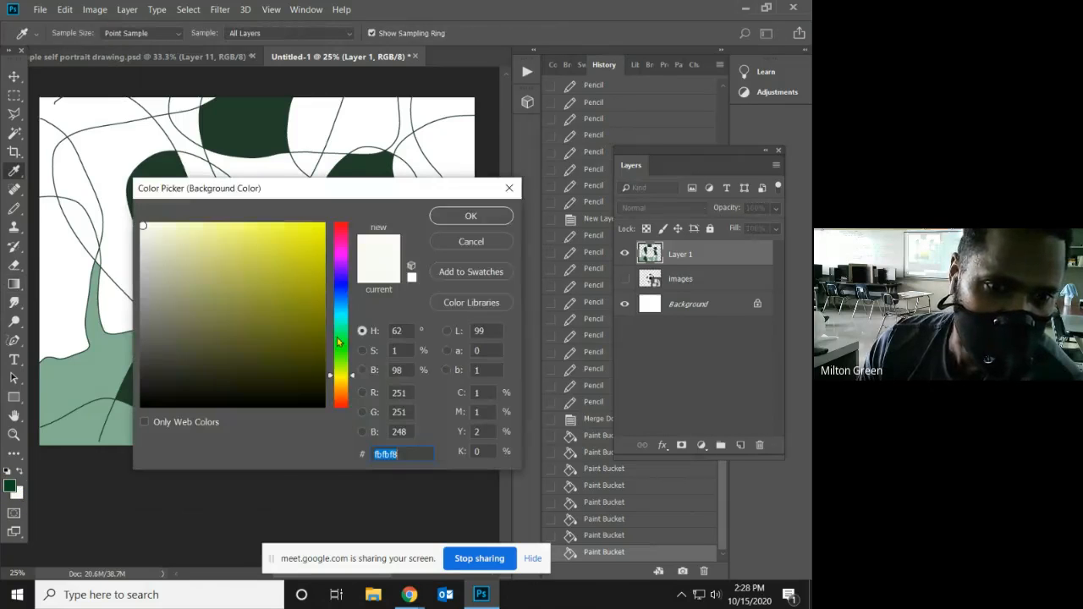
click(343, 328)
click(344, 376)
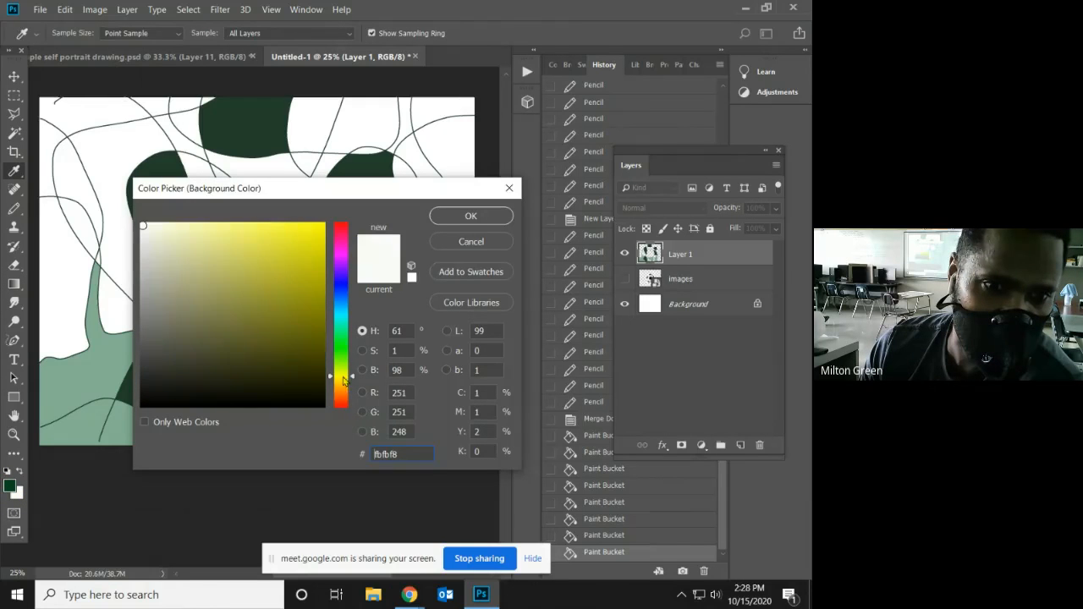
click(470, 216)
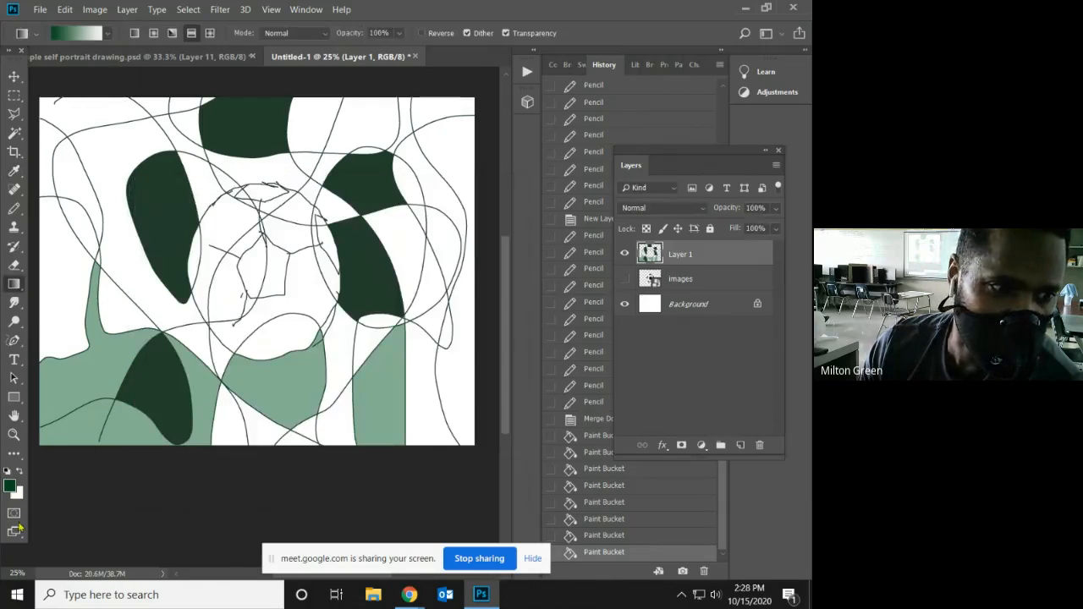
Set the foreground colour to blue 1216b3 and choose the linear gradient style.
click(10, 486)
click(343, 285)
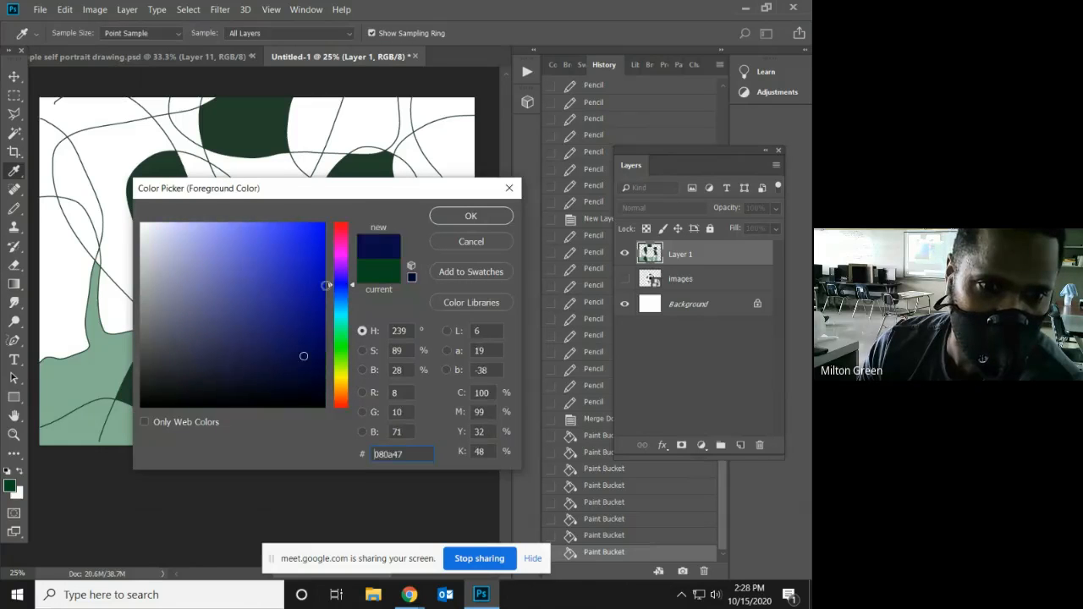
click(305, 277)
click(471, 216)
key(g)
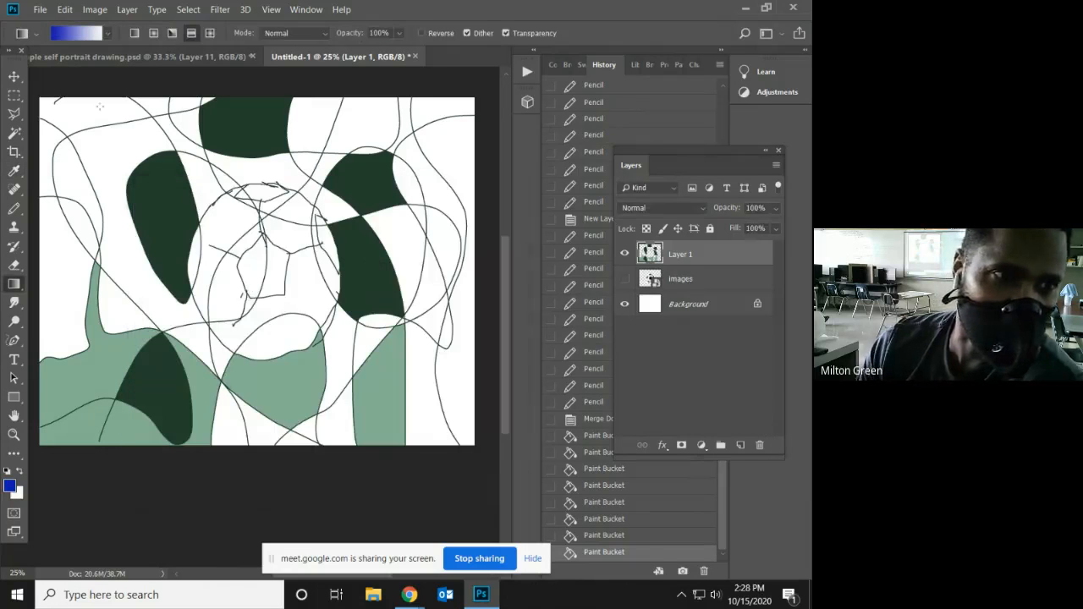
click(35, 34)
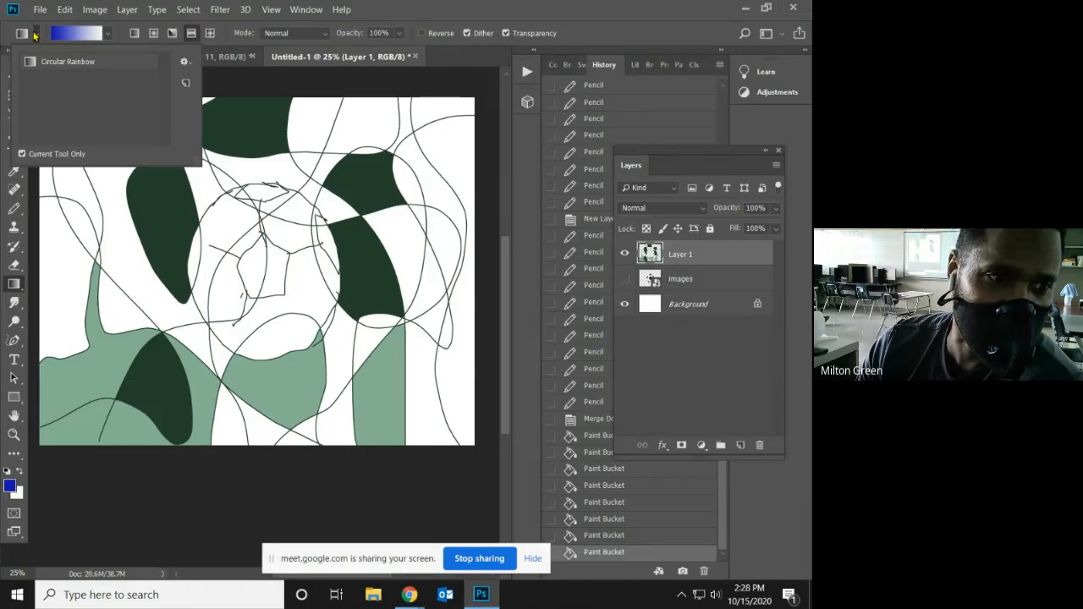
click(34, 34)
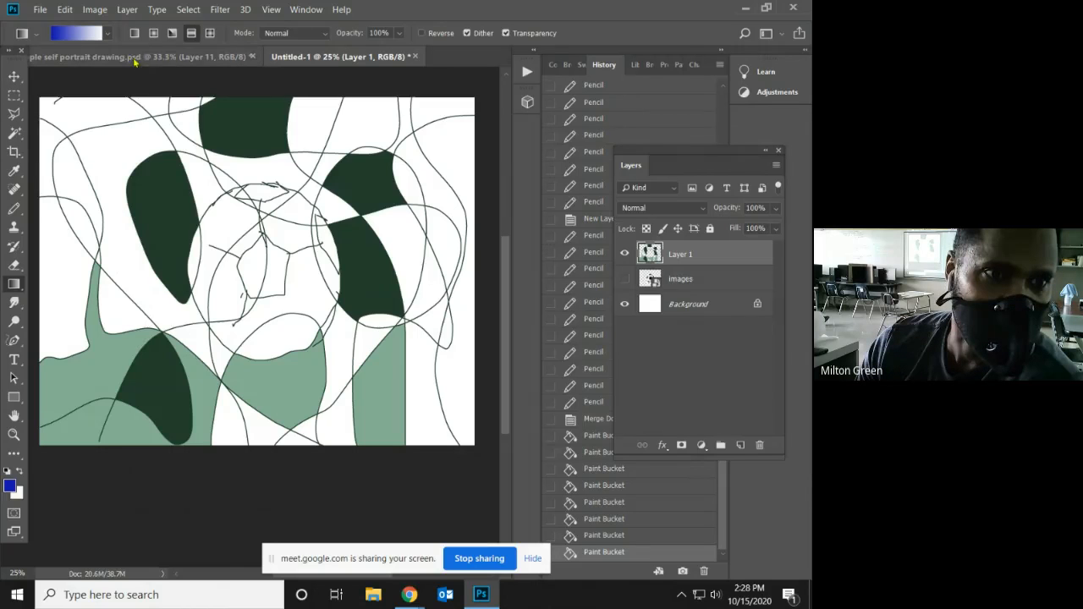
click(133, 33)
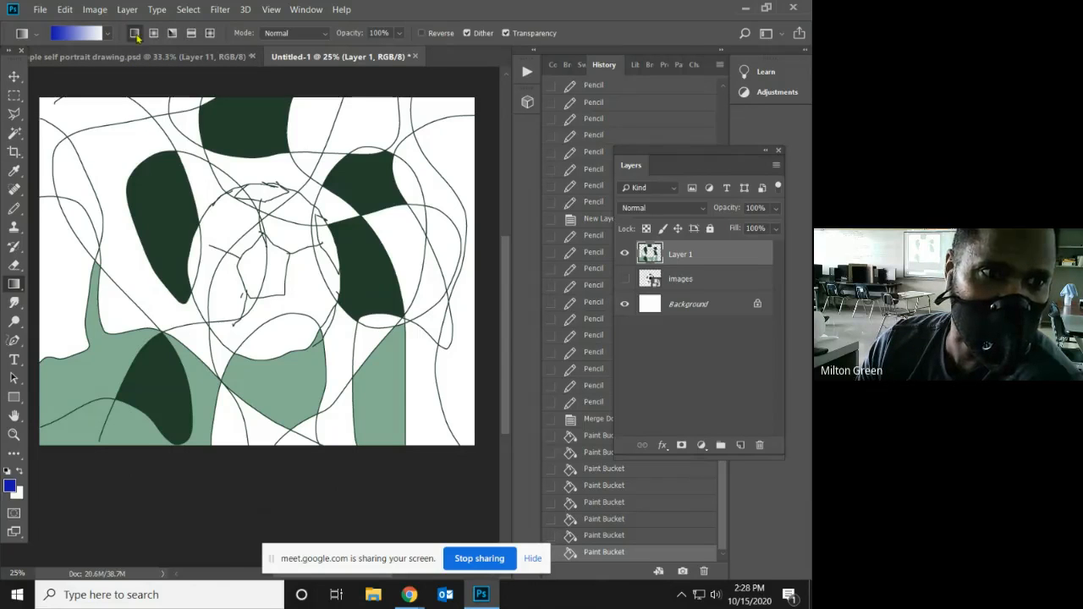
Try a short vertical blue-to-white gradient on Layer 1 with nothing selected, and step back to the last Paint Bucket state.
drag(114, 147, 116, 228)
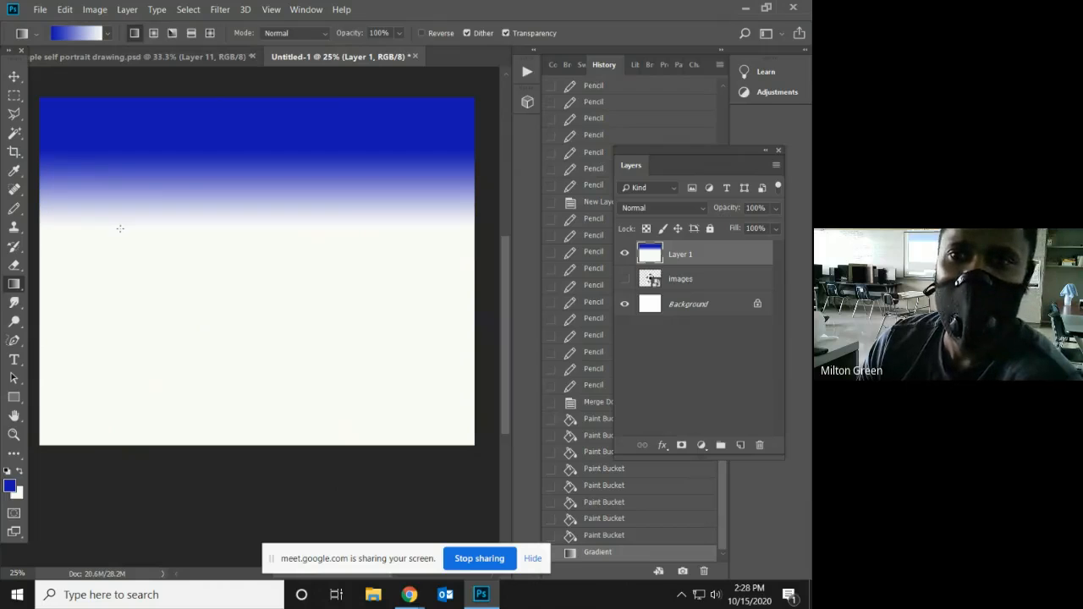
click(617, 536)
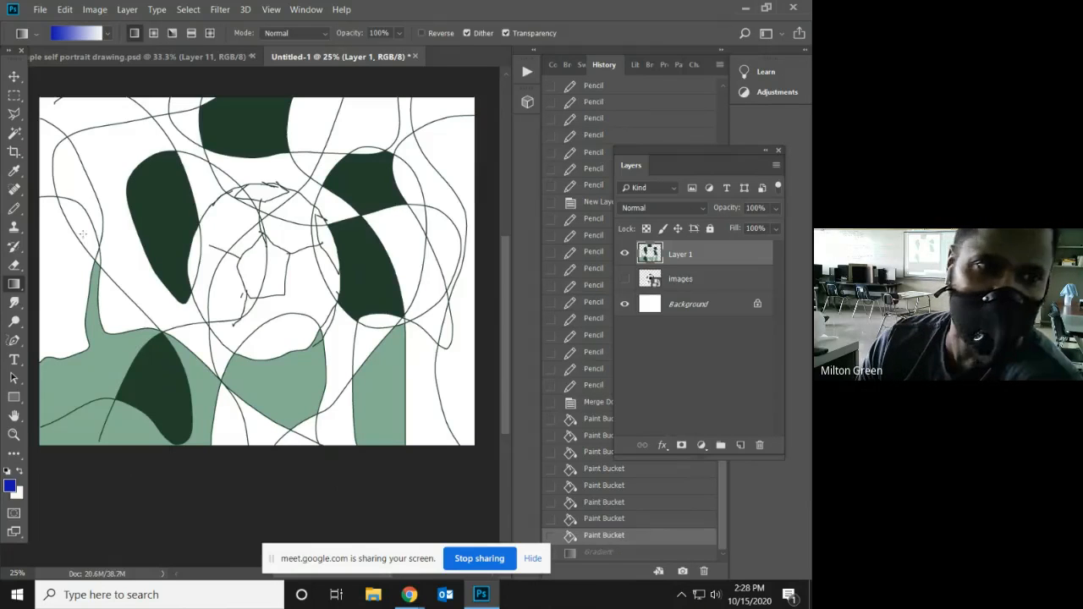
Select the white shape around the dark teardrop with the Magic Wand and fill it with a vertical blue-to-white linear gradient.
click(15, 133)
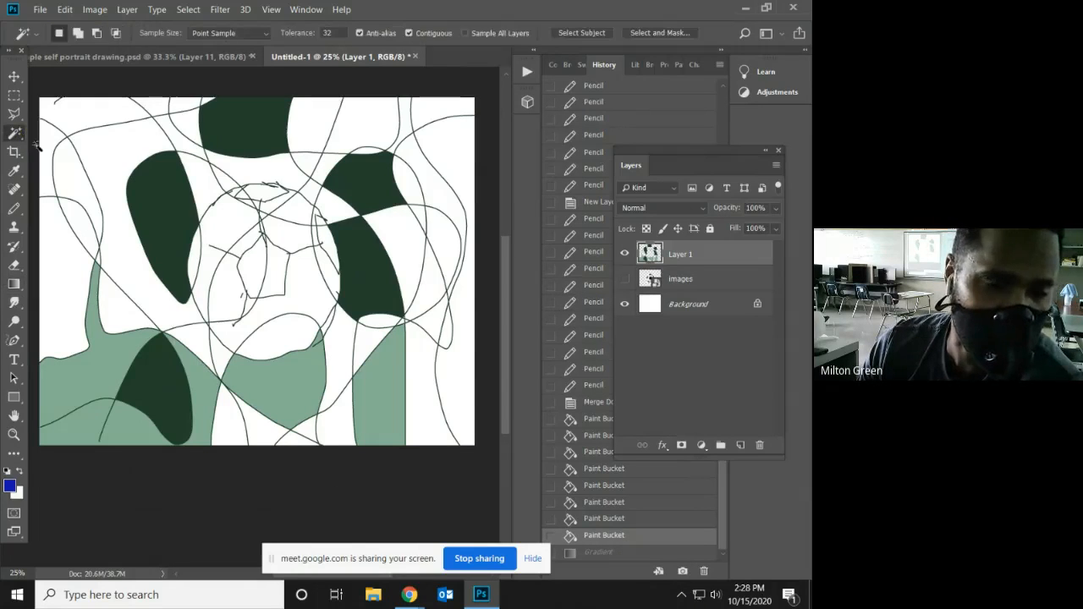
click(118, 158)
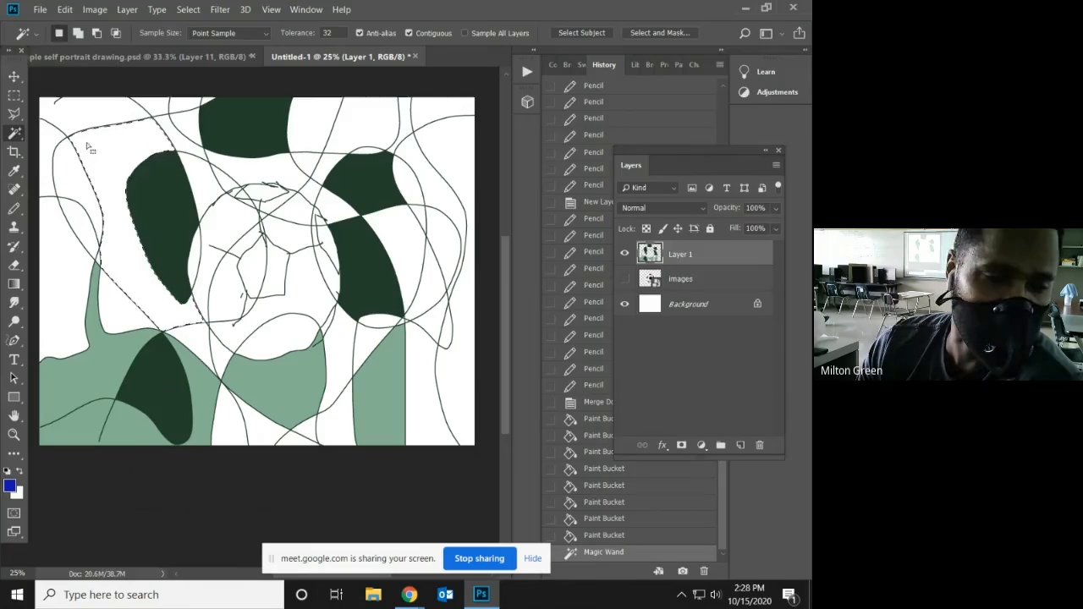
key(g)
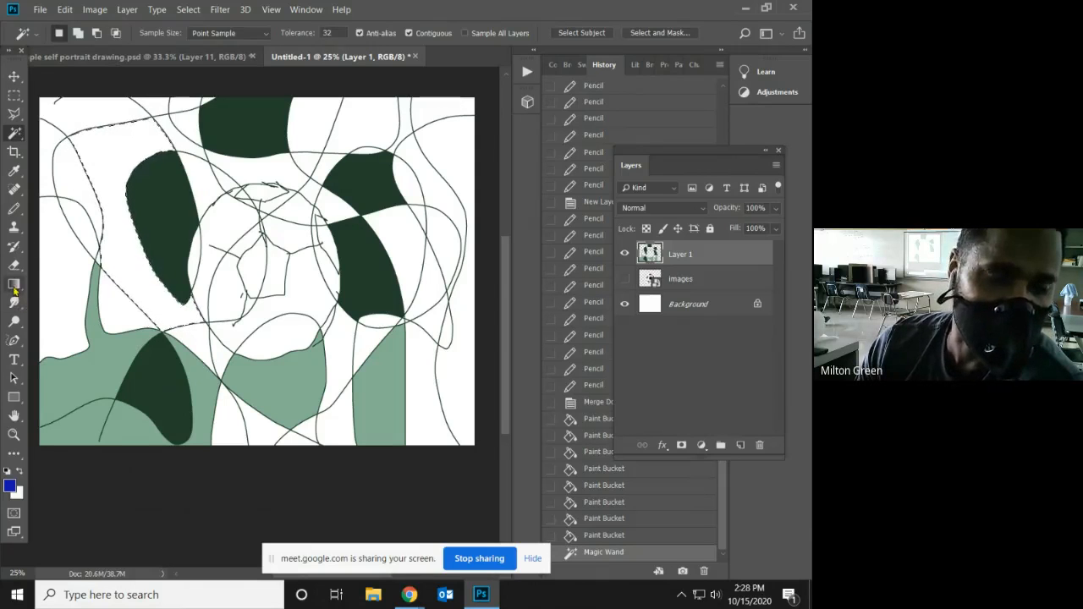
drag(122, 225, 123, 226)
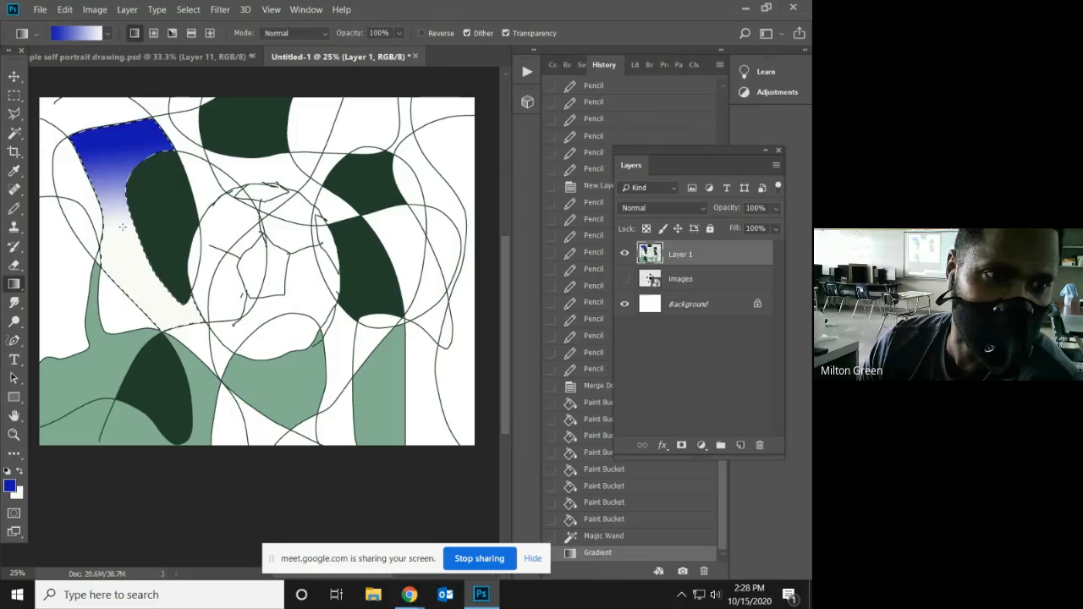
Set the background colour to green 5ab312 and the foreground colour to near-white f8f9fb by swapping the two swatches.
click(13, 488)
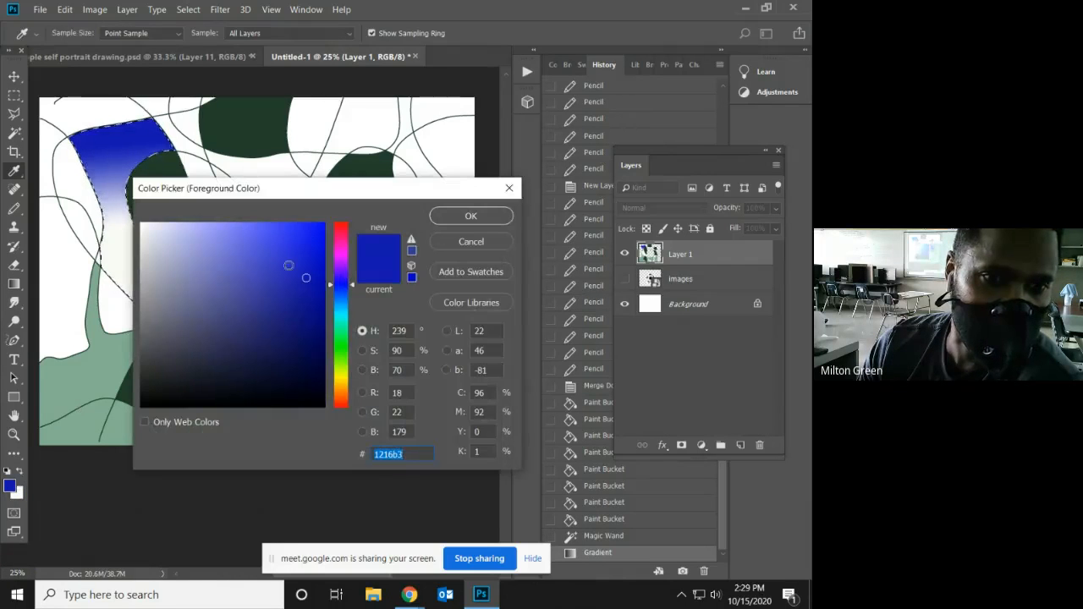
click(341, 360)
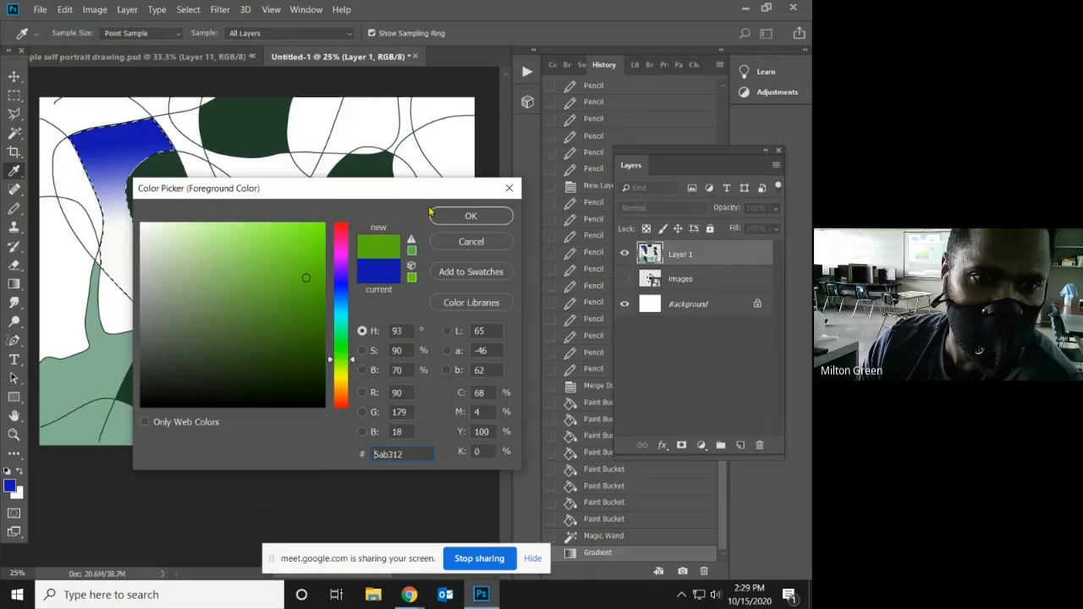
click(457, 219)
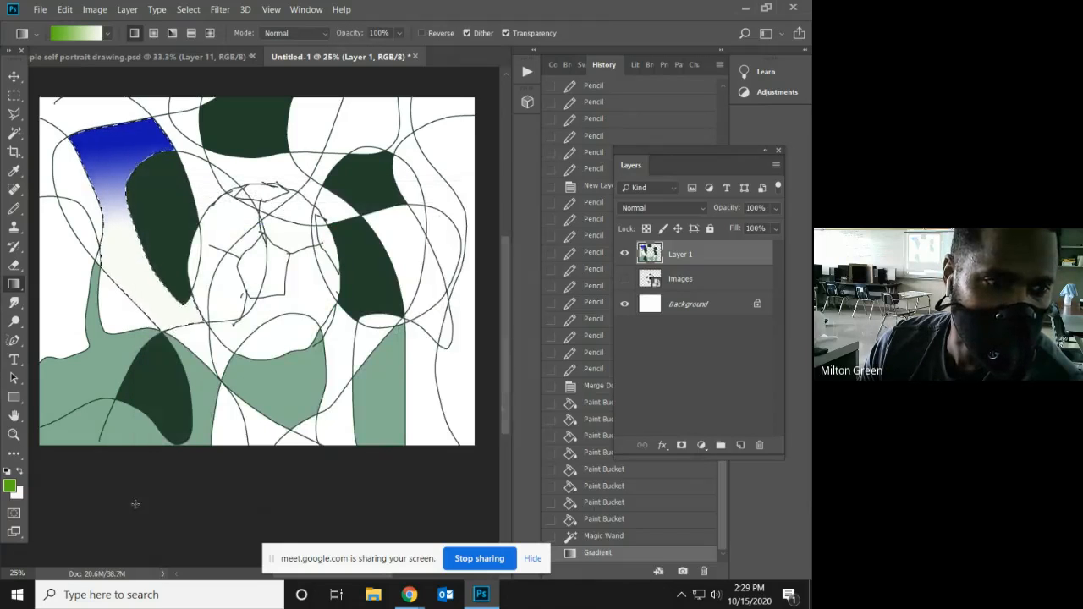
click(18, 474)
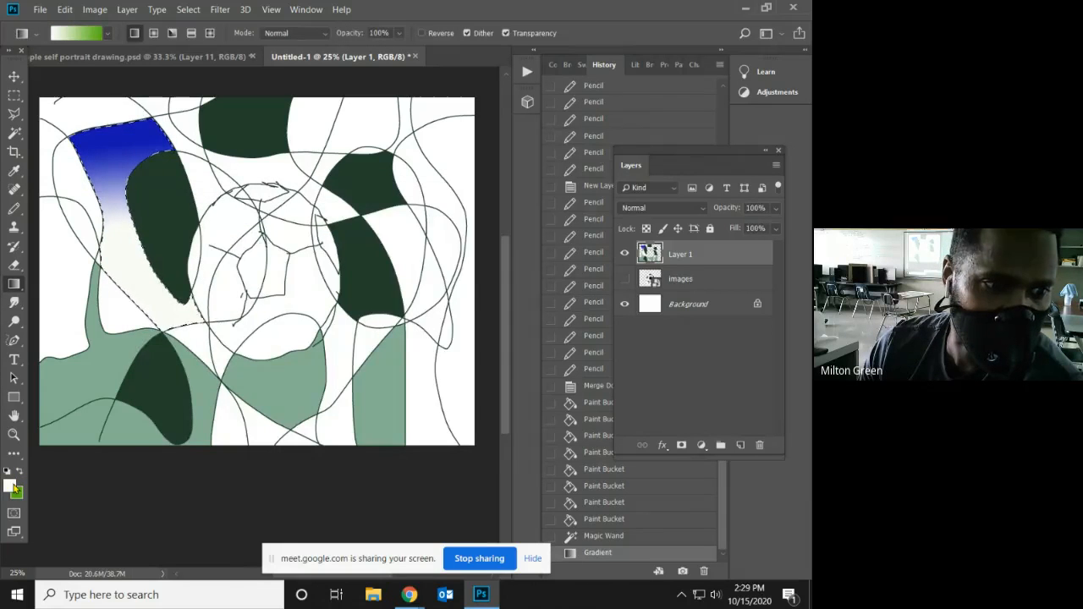
click(9, 485)
click(342, 295)
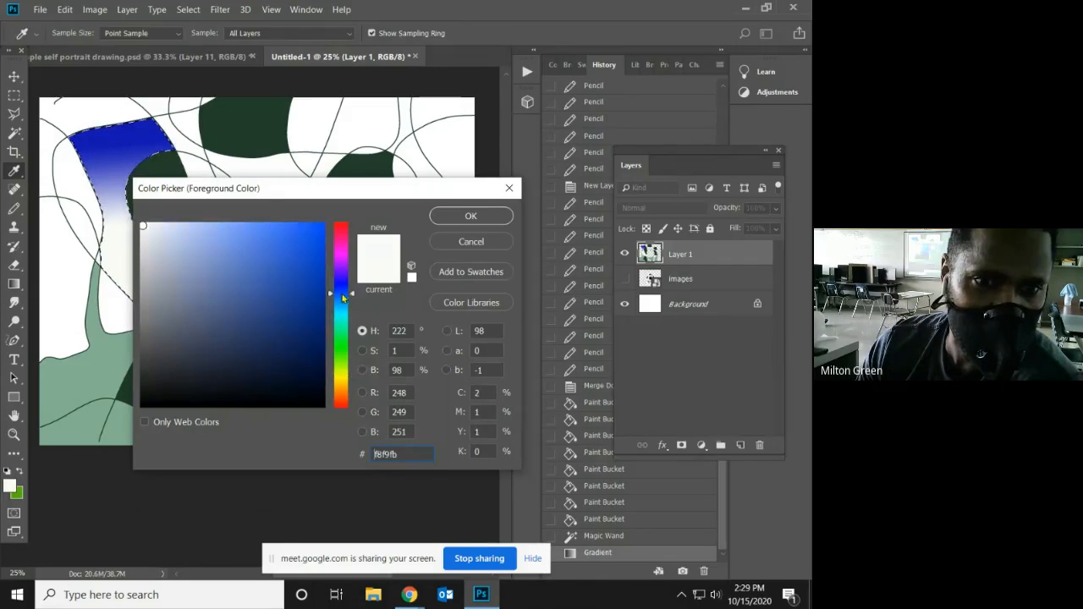
click(471, 217)
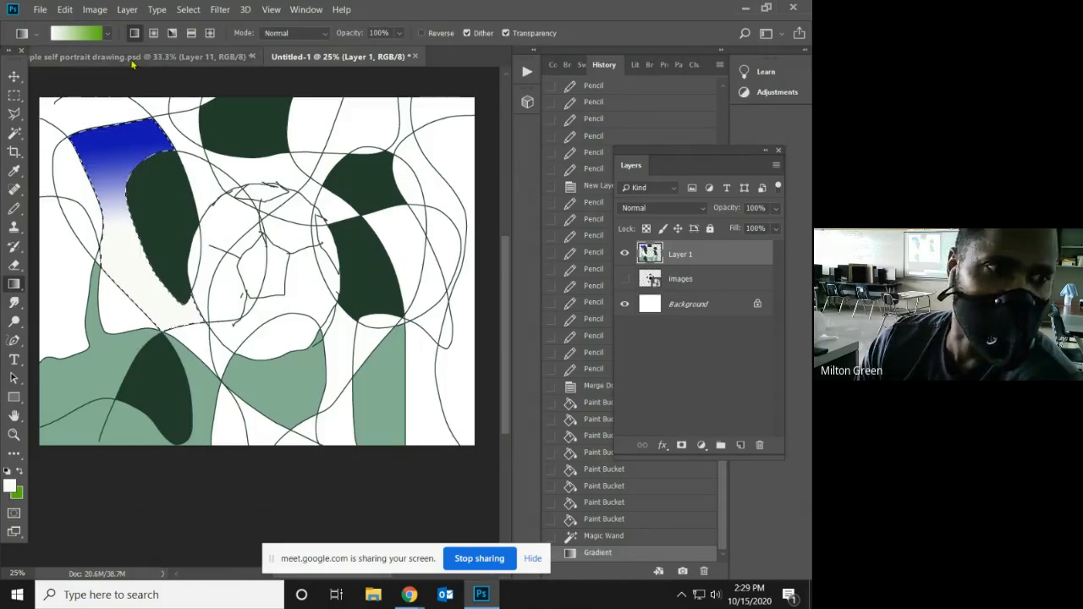
Select the white shape at the drawing's upper right with the Magic Wand and fill it with a diagonal white-to-green linear gradient.
click(14, 133)
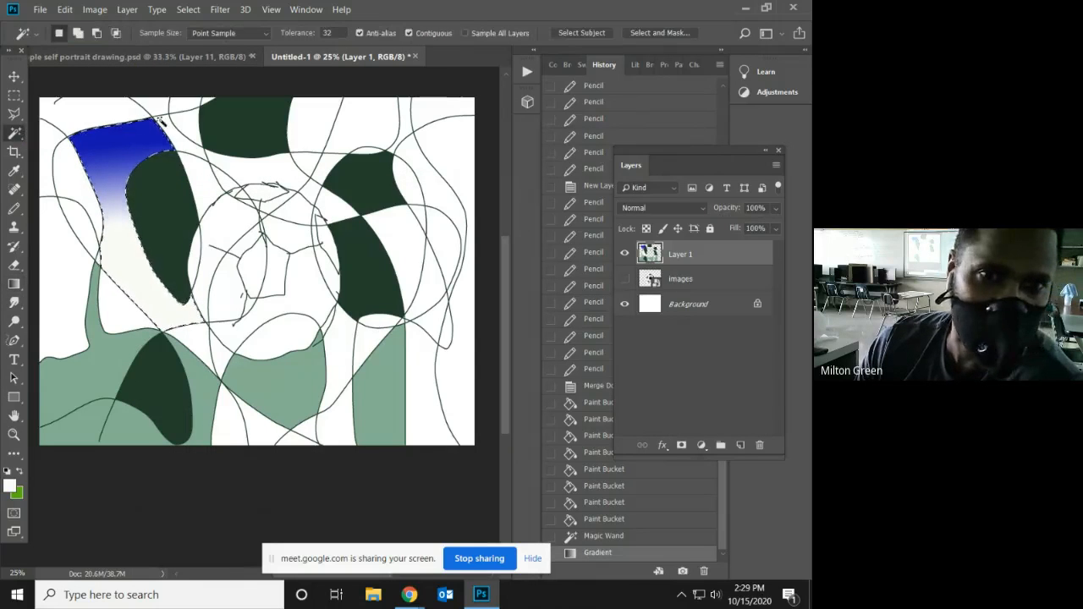
click(360, 120)
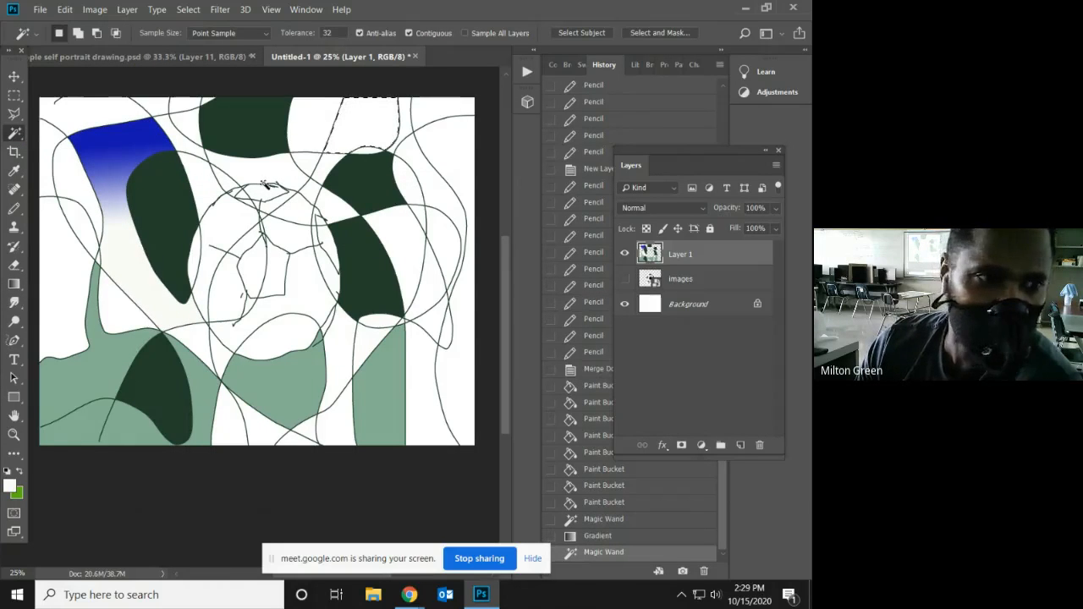
click(15, 283)
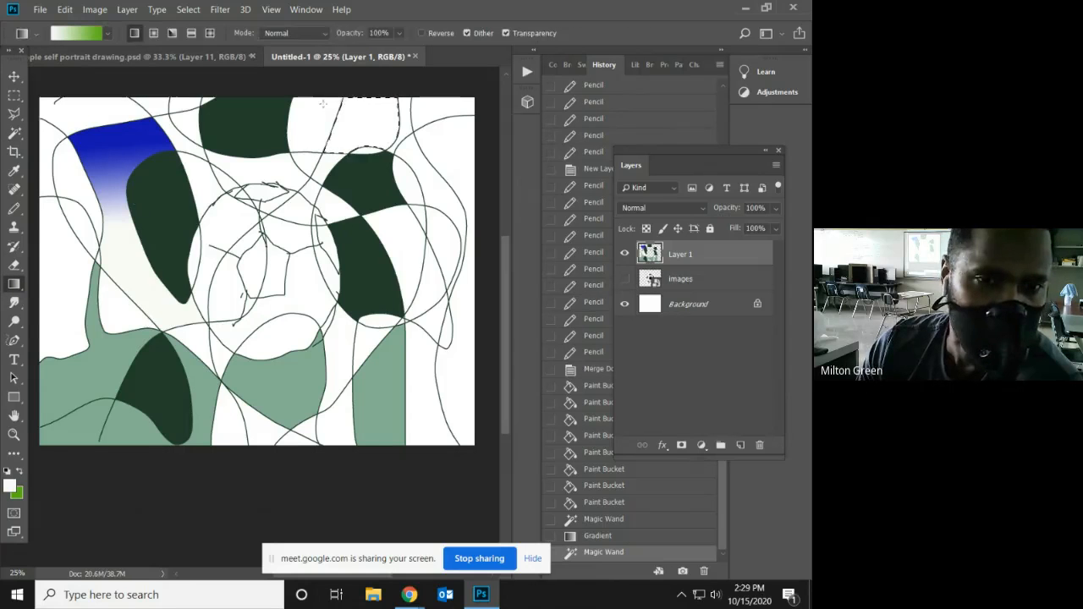
drag(348, 115, 375, 131)
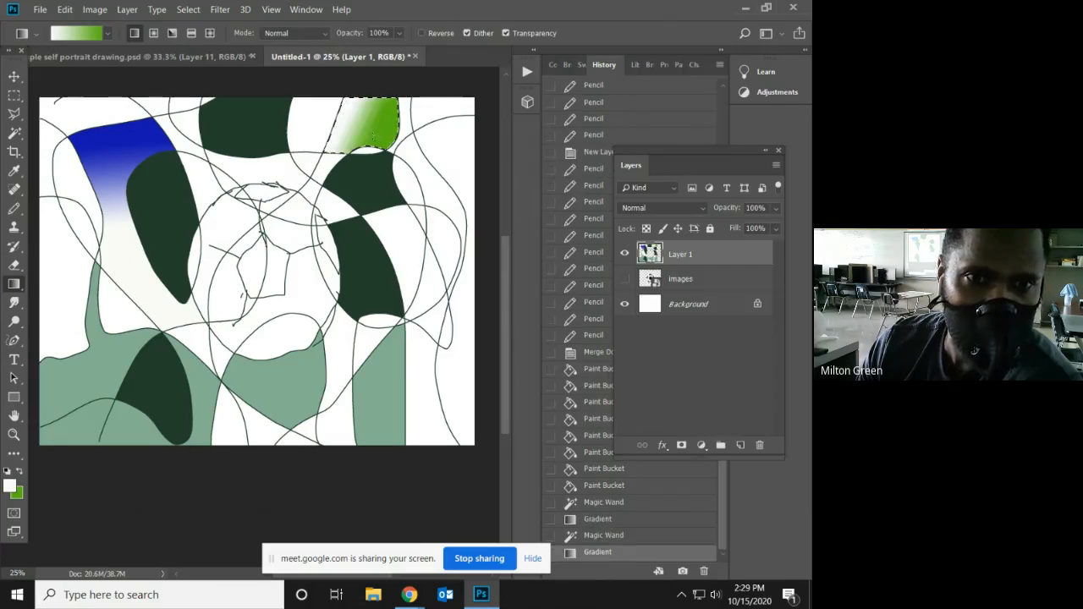
Set the foreground colour to blue 0e399b for a blue-to-green gradient.
click(10, 486)
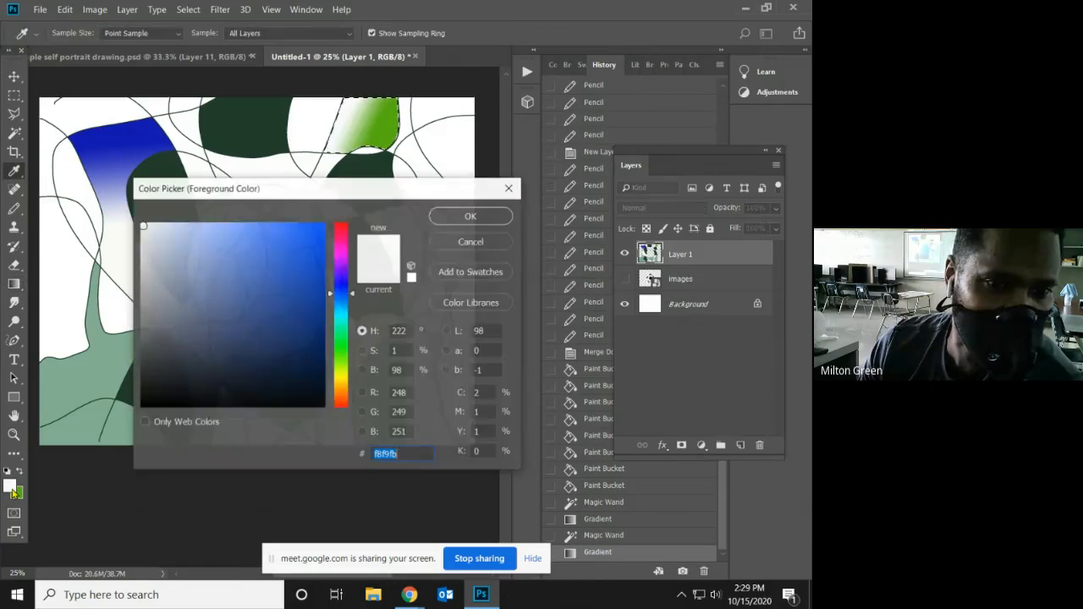
click(309, 292)
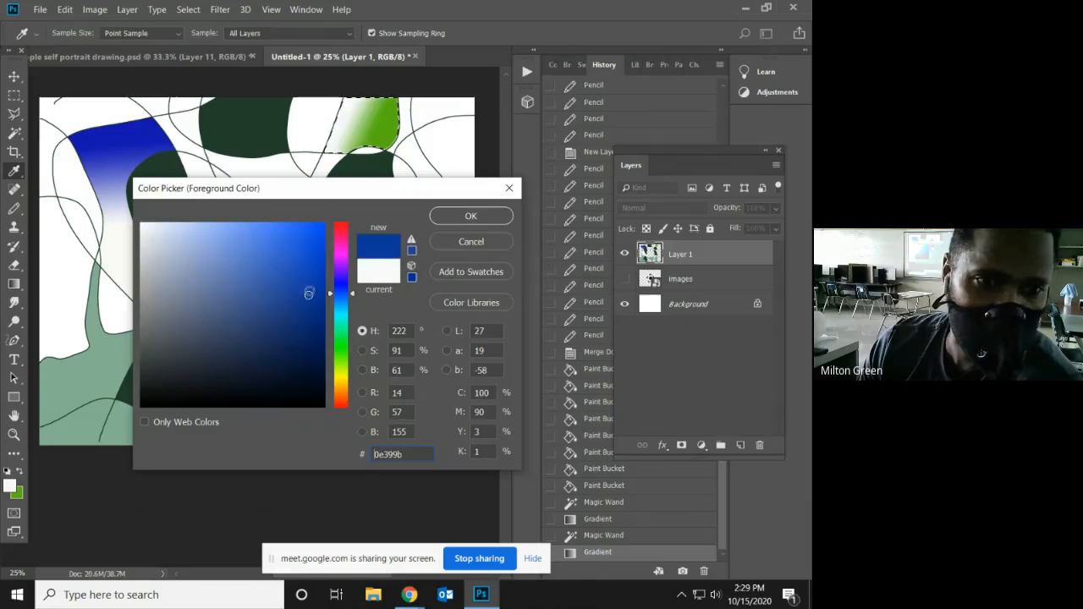
click(442, 221)
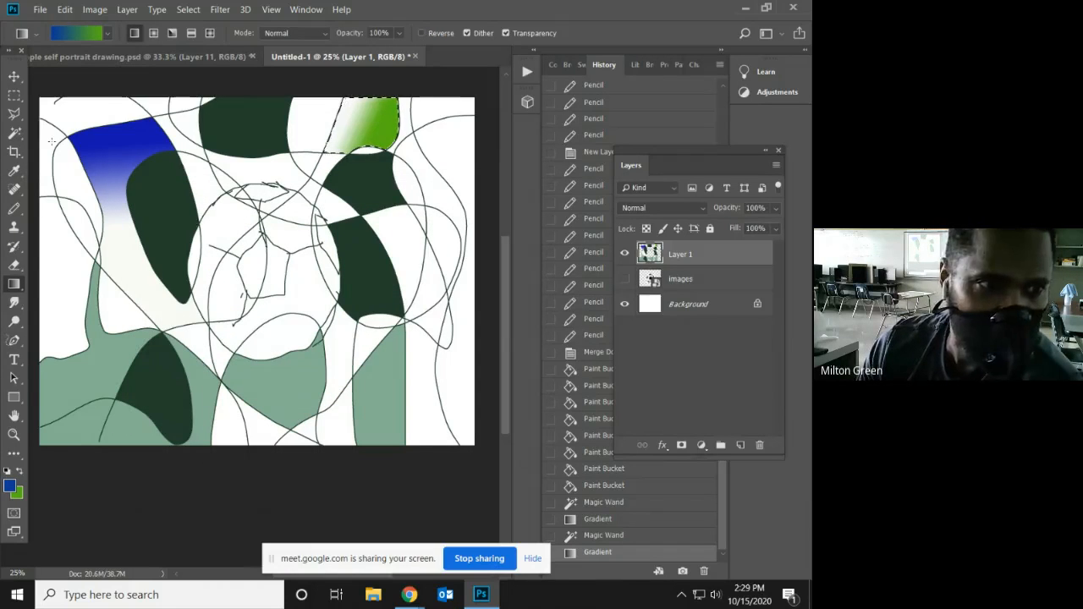
Select the tall white shape at the drawing's lower right with the Magic Wand and fill it with a blue-to-green radial gradient running downward.
click(17, 136)
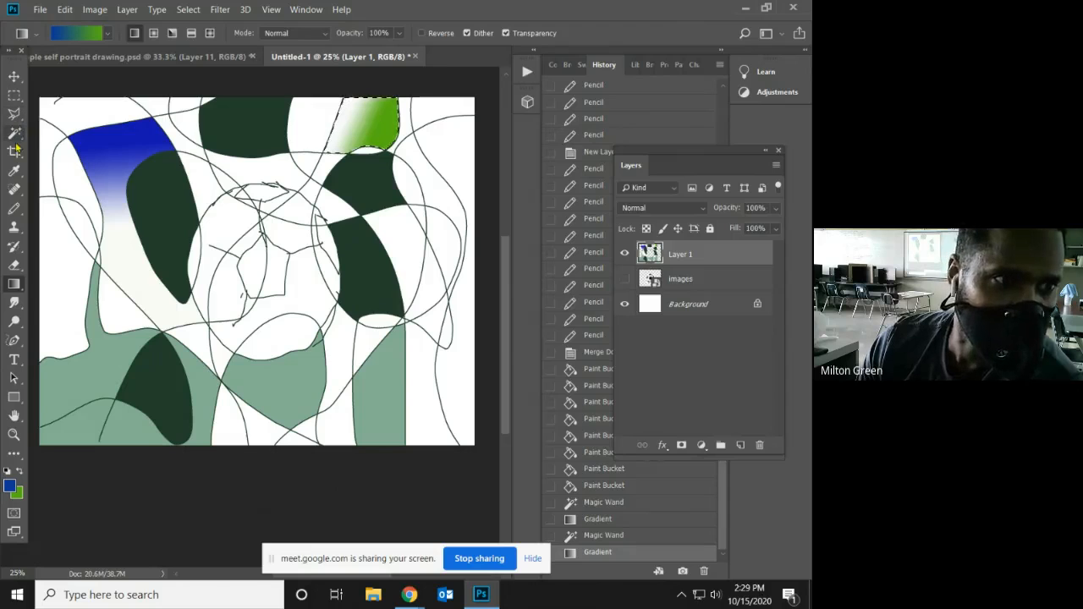
click(430, 419)
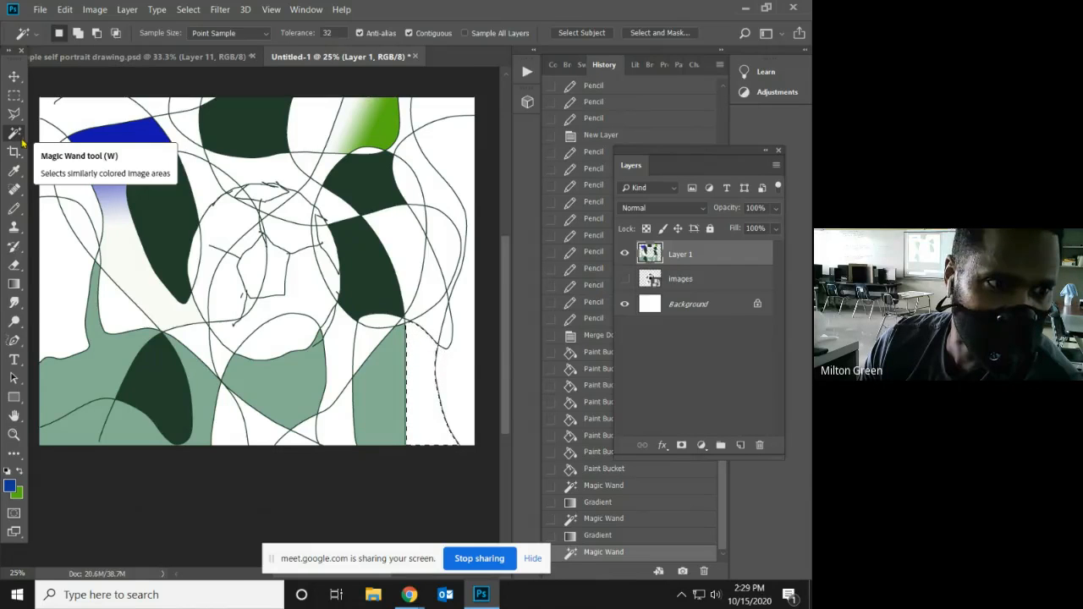
click(14, 285)
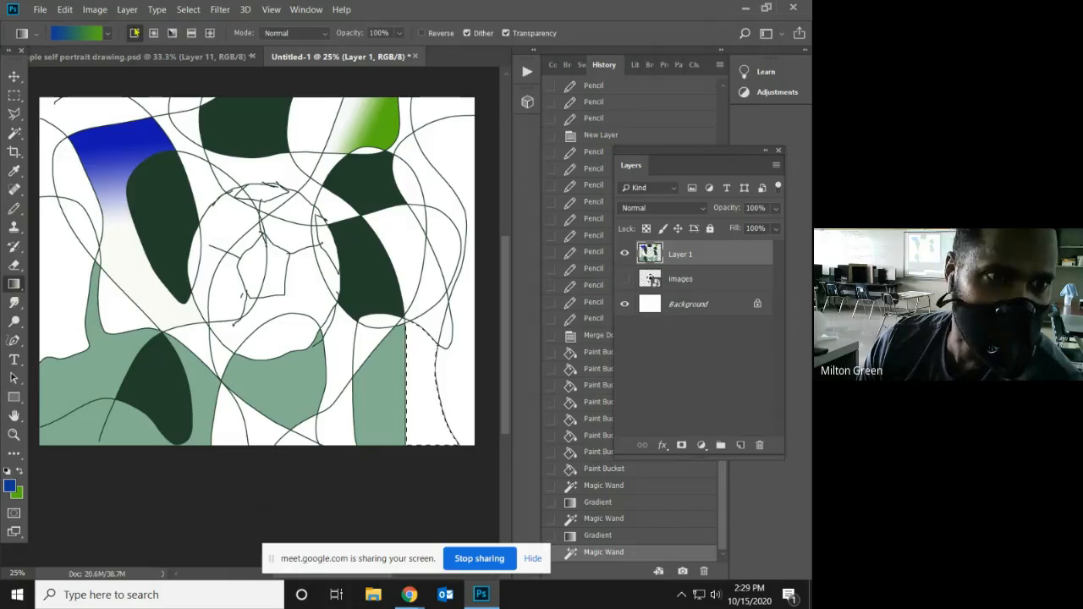
click(153, 35)
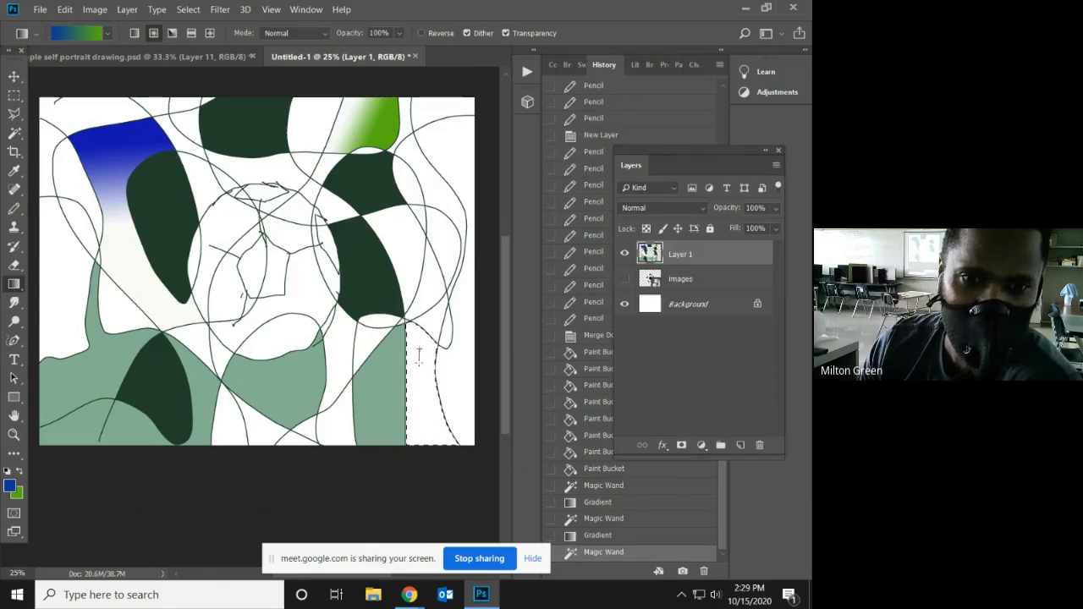
drag(418, 356, 424, 418)
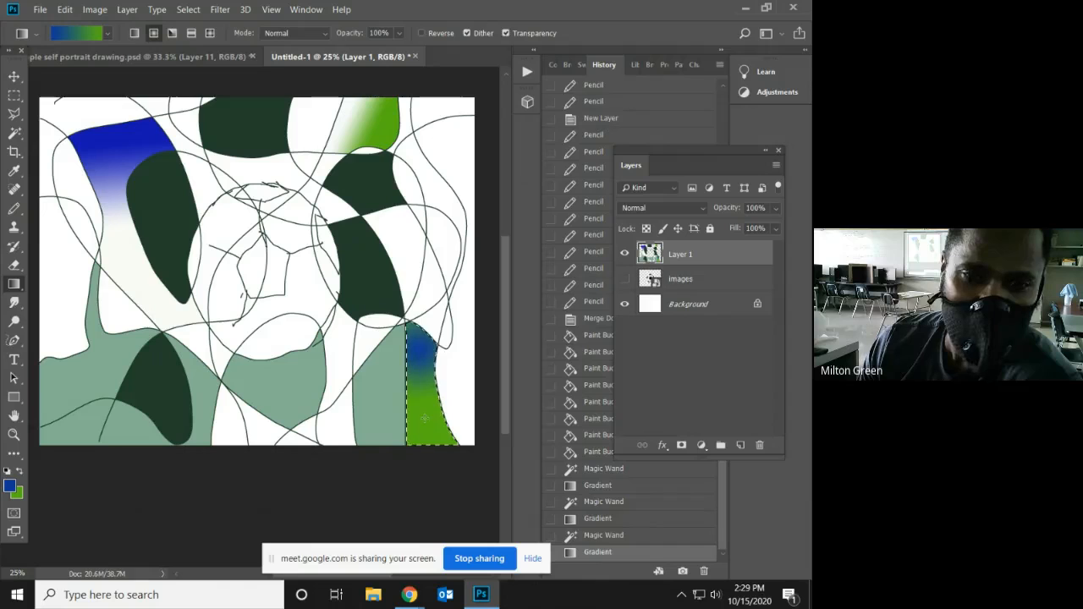
drag(414, 362, 424, 428)
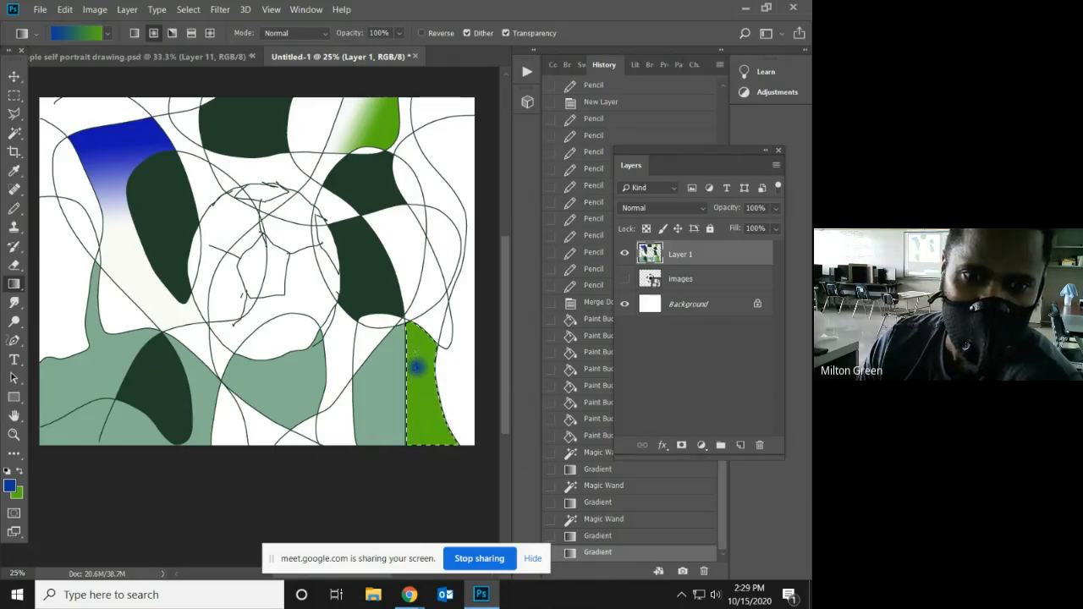
drag(417, 351, 427, 433)
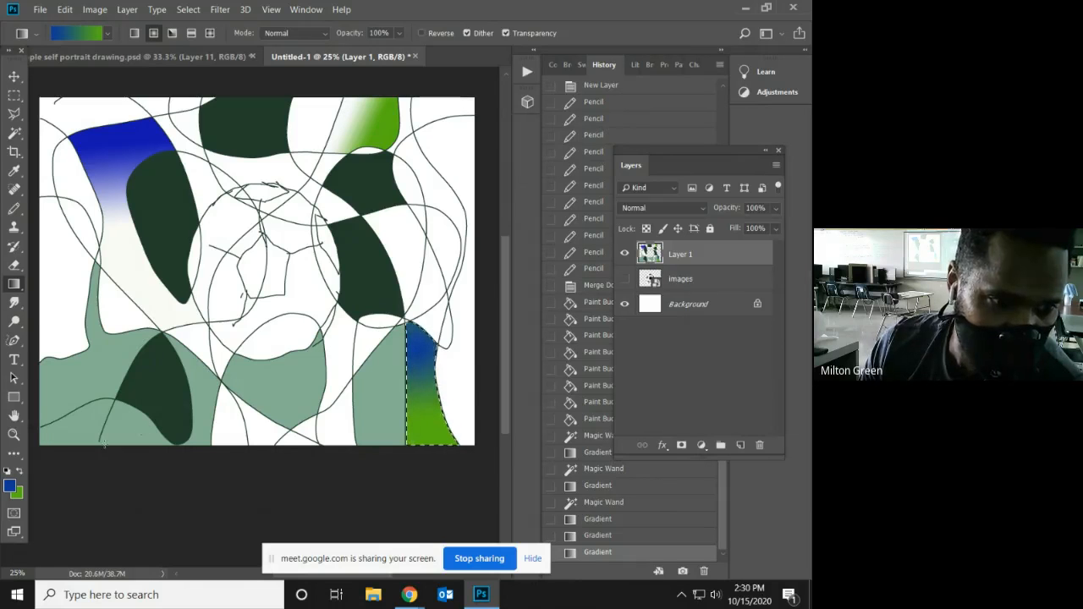
Examine up close the loose line end in the light green area near the drawing's lower-left edge.
click(13, 434)
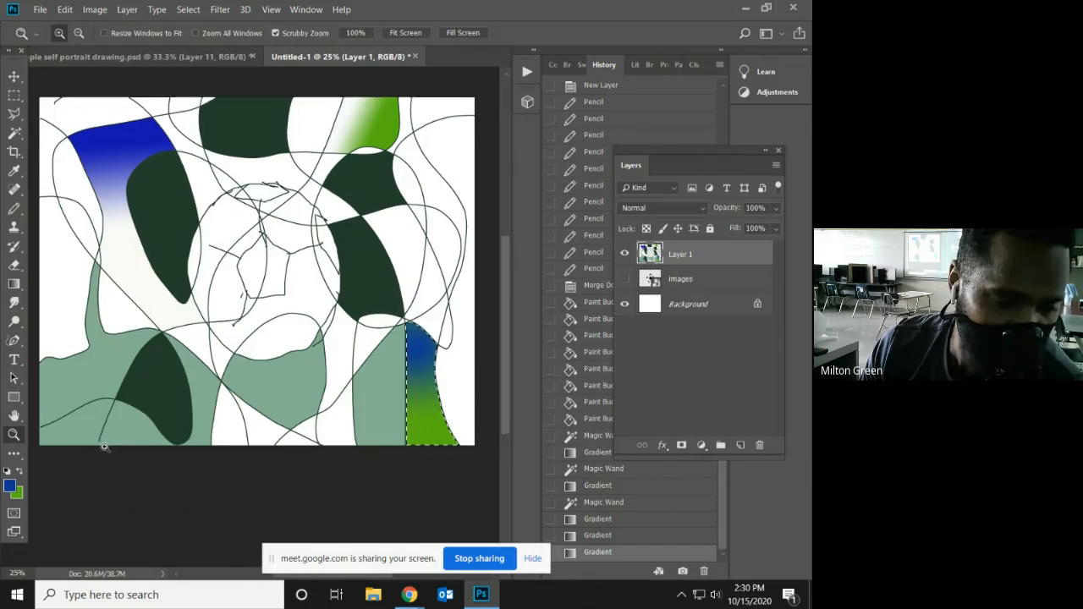
click(100, 446)
click(93, 446)
click(93, 446)
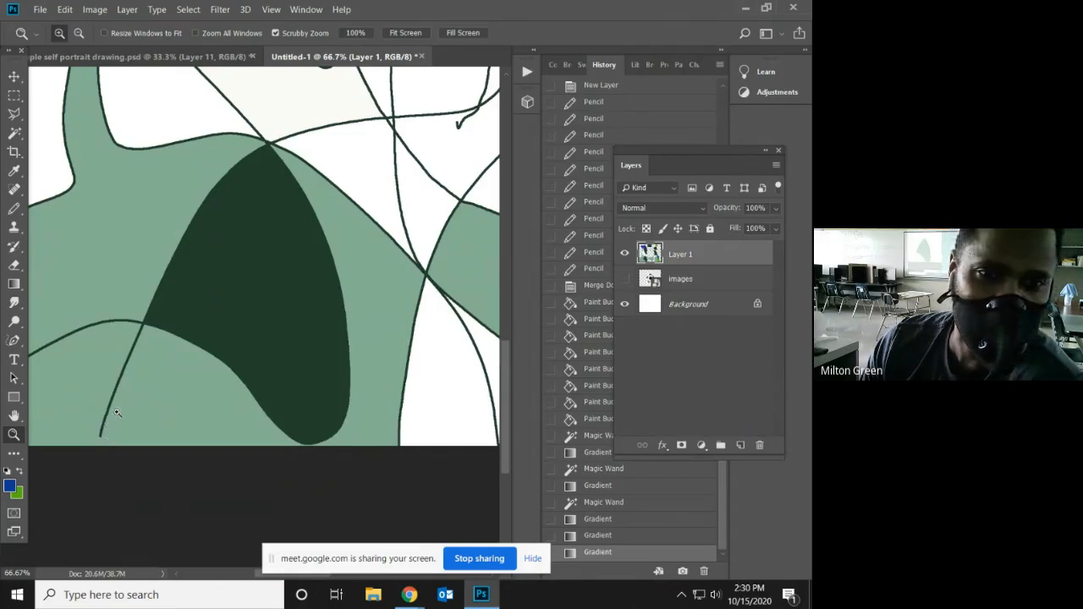
scroll(118, 412, up, 2)
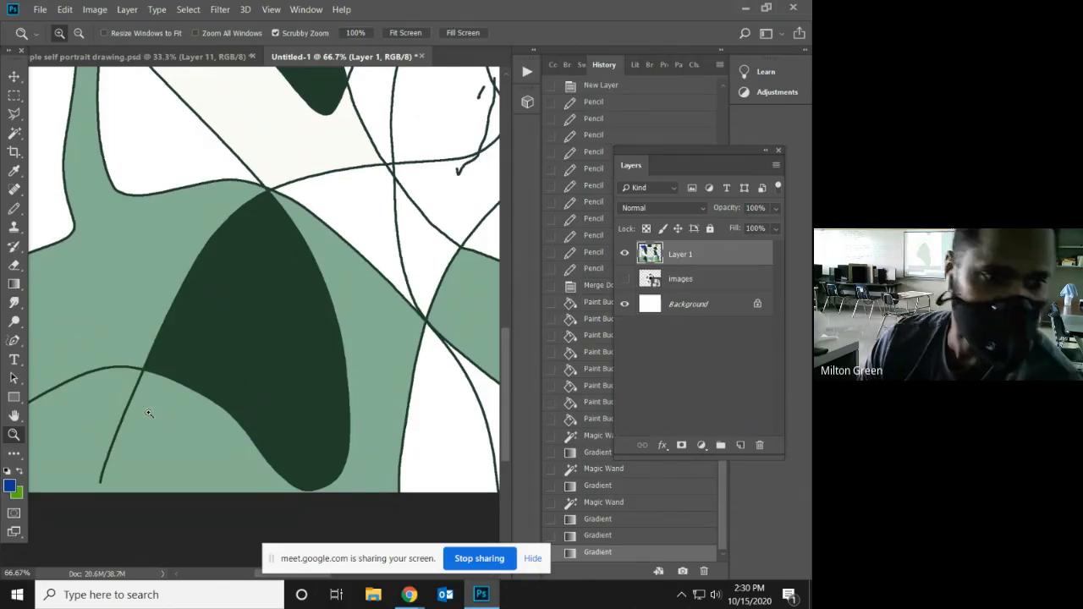
key(alt)
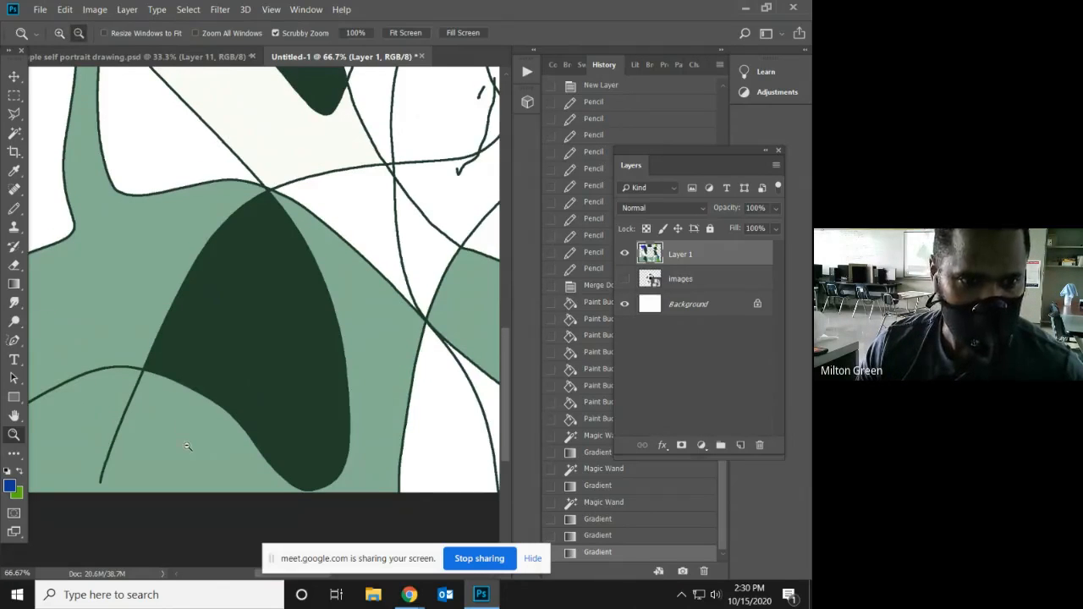
alt+click(187, 446)
alt+click(252, 430)
alt+click(273, 416)
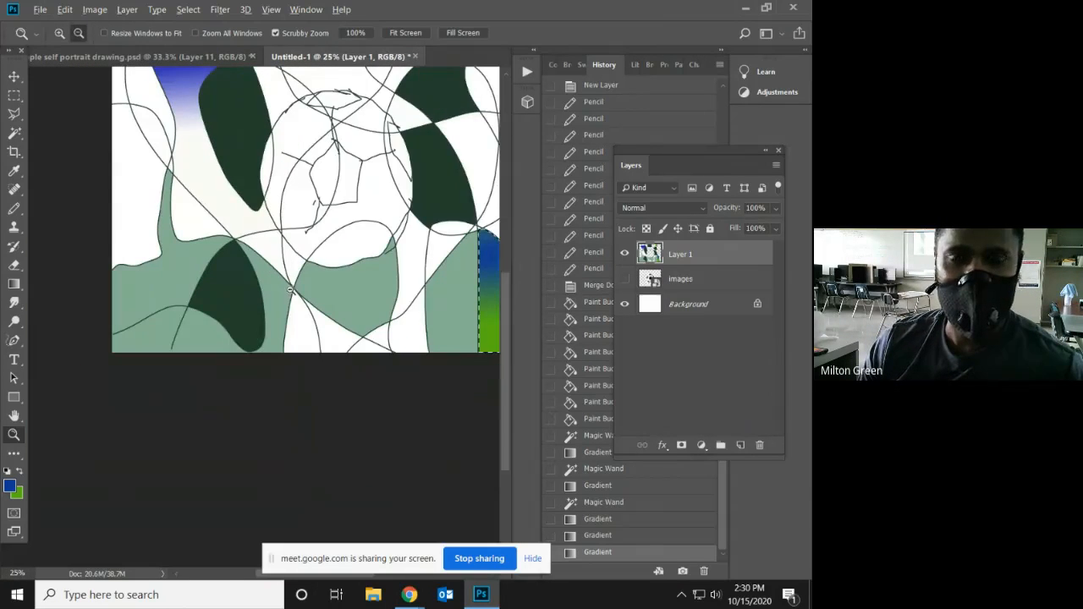
alt+click(290, 289)
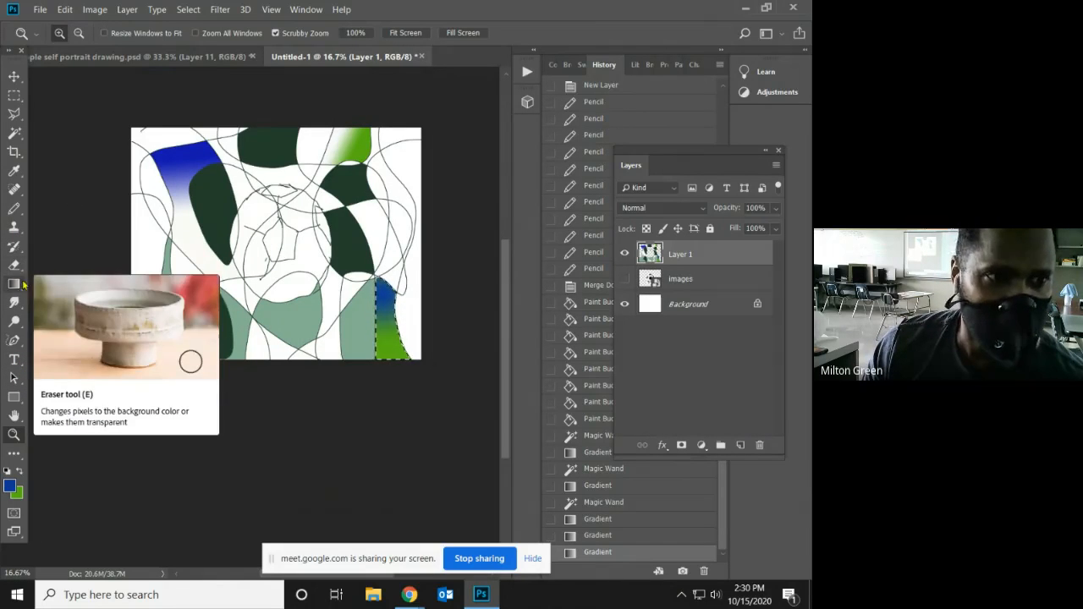
Select the small white triangular shape above the light green area with the Magic Wand and fill it with a diagonal blue-to-green radial gradient.
click(15, 133)
click(189, 277)
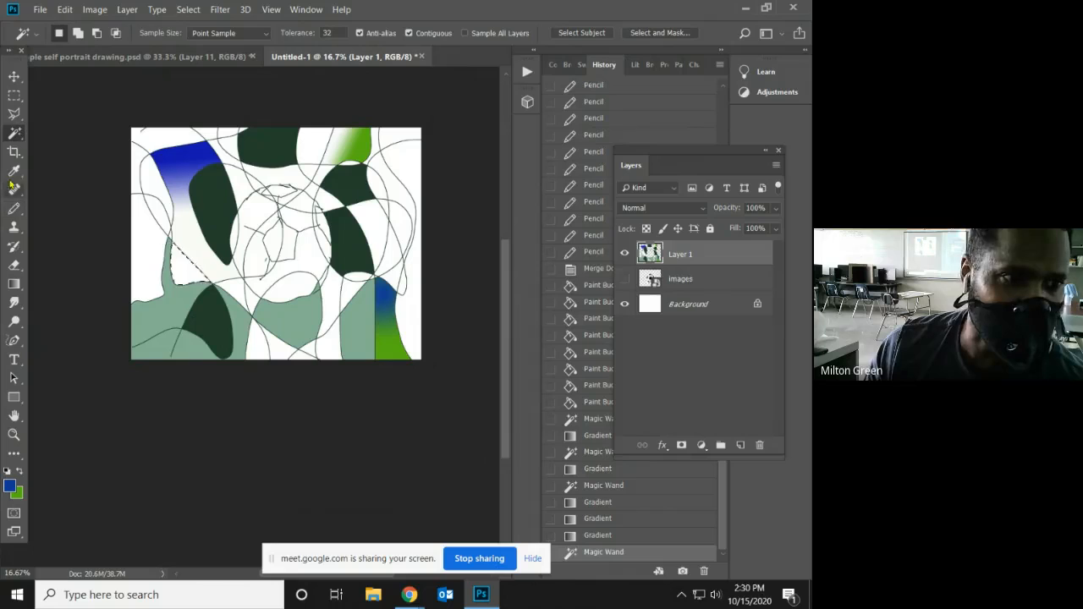
click(15, 285)
drag(175, 268, 202, 311)
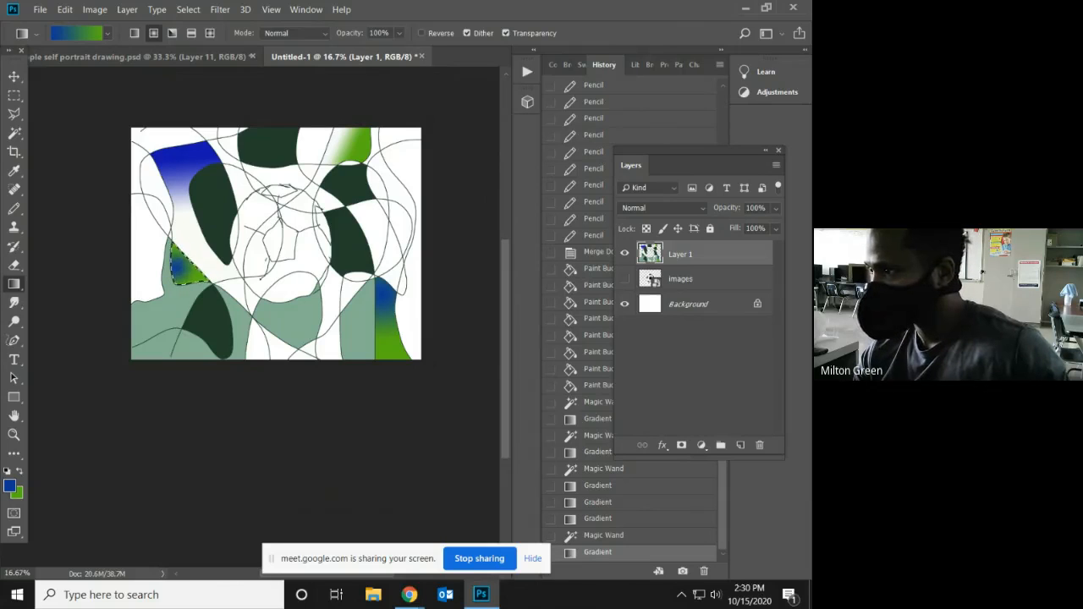
Switch to the Chrome window.
key(alt+Tab)
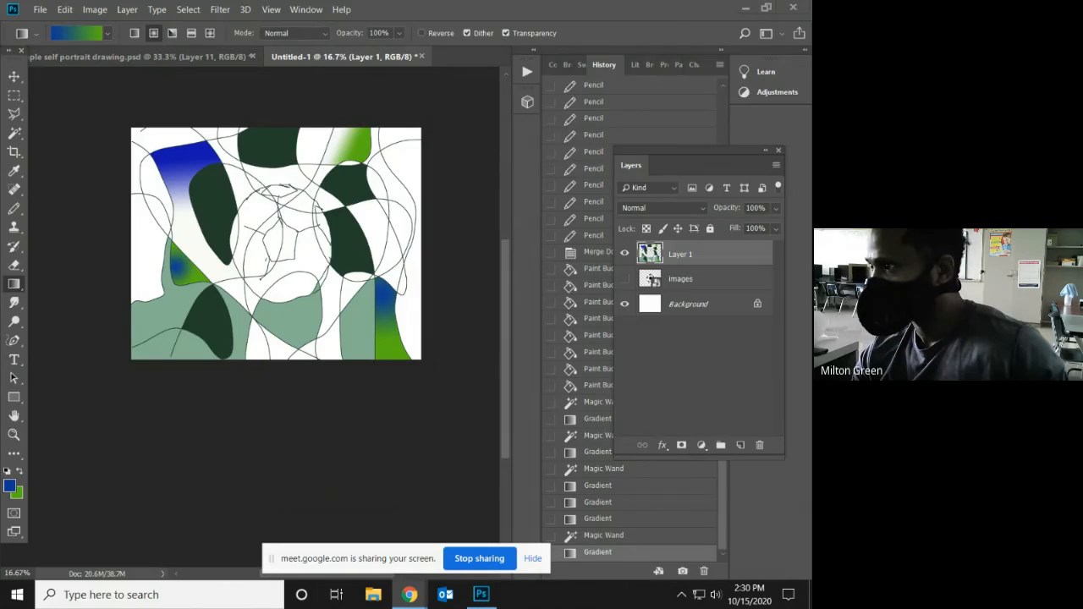